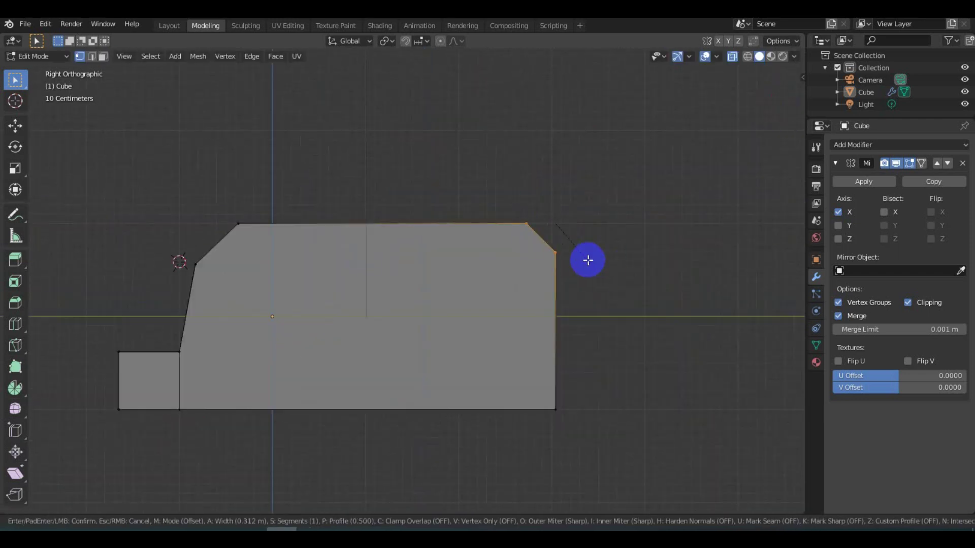
Bevel the van profile's rear top corner vertex into a chamfer
drag(555, 248, 442, 288)
scroll(619, 333, up, 3)
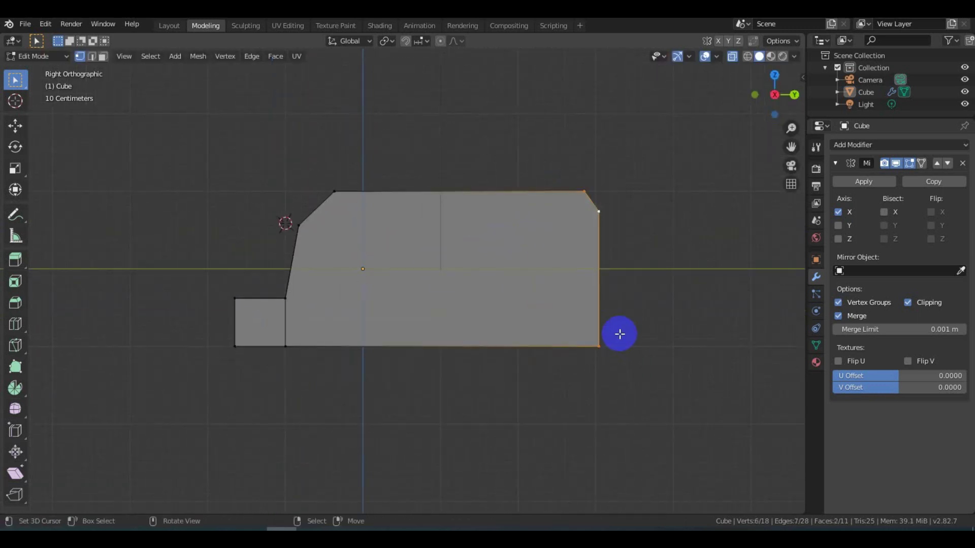
scroll(359, 331, up, 2)
Maximize the 3D viewport and begin knife-cutting around the front wheel
key(ctrl+space)
scroll(340, 311, up, 3)
scroll(340, 311, down, 1)
key(k)
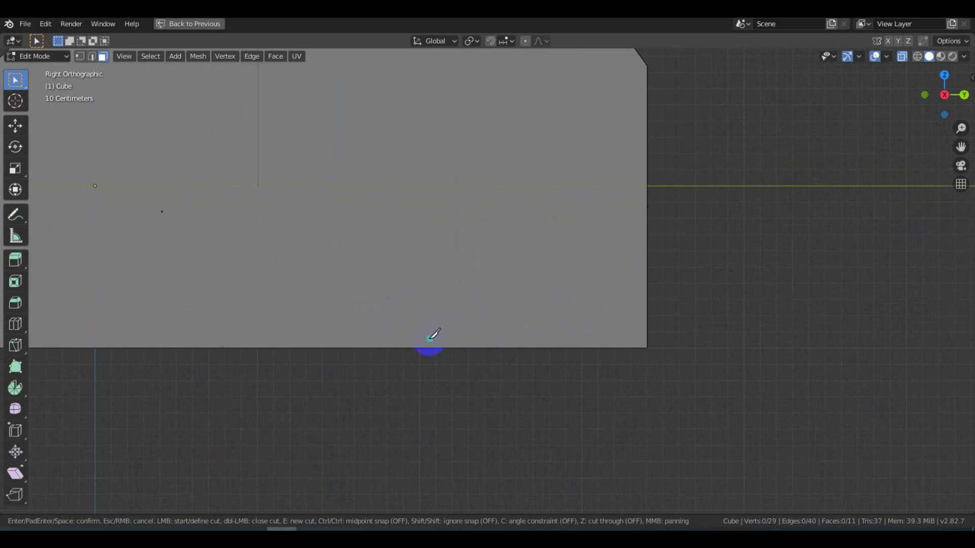
Confirm the rounded front arch and trapezoid rear well cuts, lowering the trapezoid's top edge along Z
key(Return)
scroll(500, 334, up, 1)
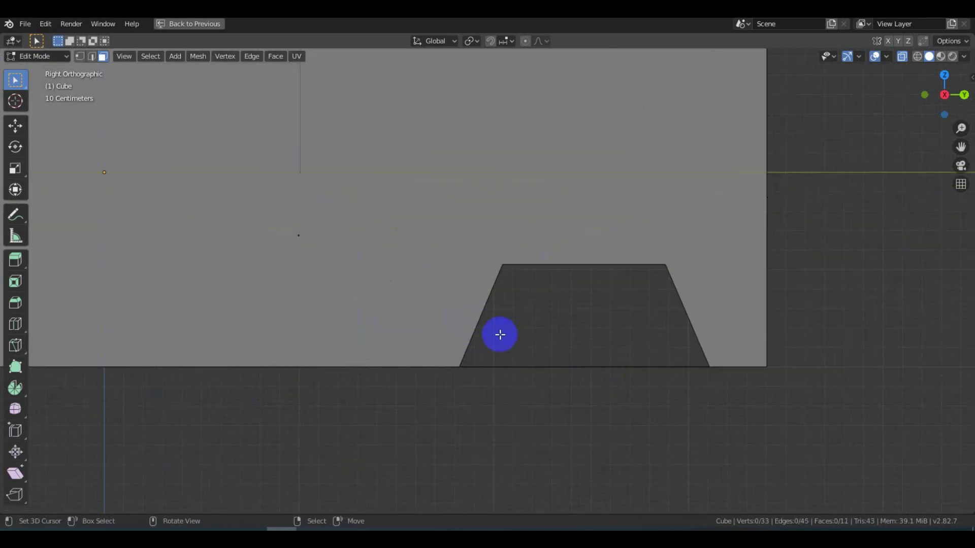
key(z)
scroll(594, 300, down, 3)
scroll(594, 307, up, 3)
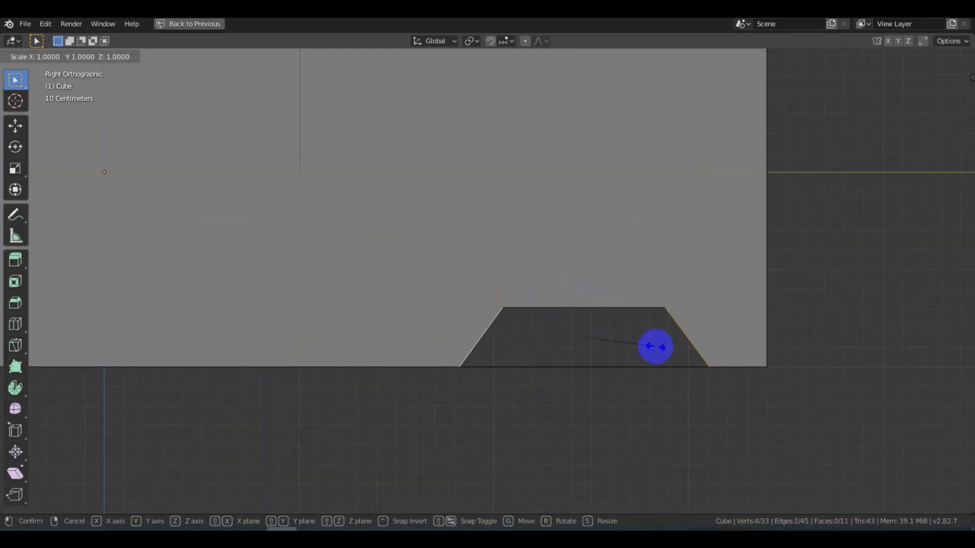
scroll(618, 348, down, 4)
scroll(558, 315, up, 3)
shift+click(540, 306)
key(Home)
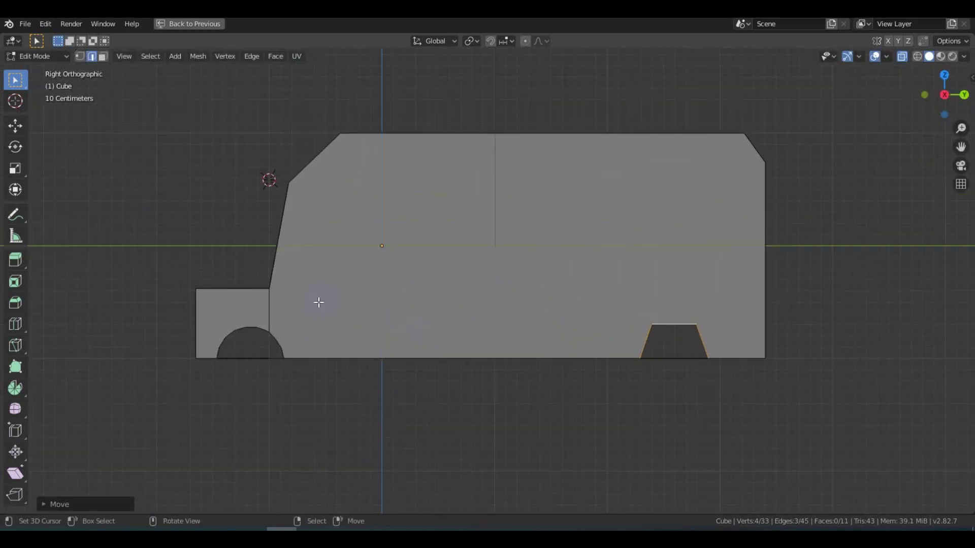
Confirm the window outline cut and slide its corner vertex along Y
key(Return)
scroll(315, 281, up, 2)
key(1)
click(389, 250)
key(g)
key(y)
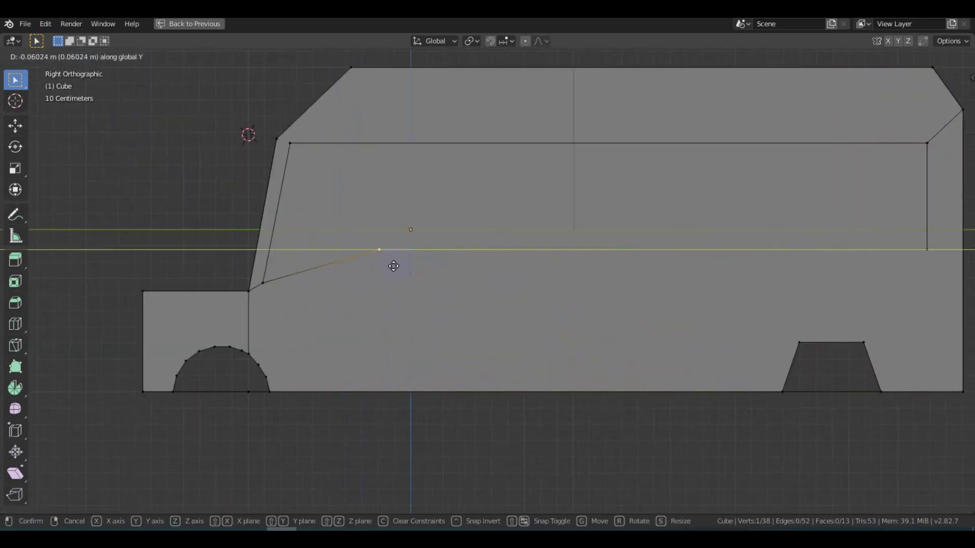
click(530, 259)
scroll(508, 254, down, 3)
Select the window face and recess it into the van body
click(475, 244)
middle_drag(475, 244, 605, 341)
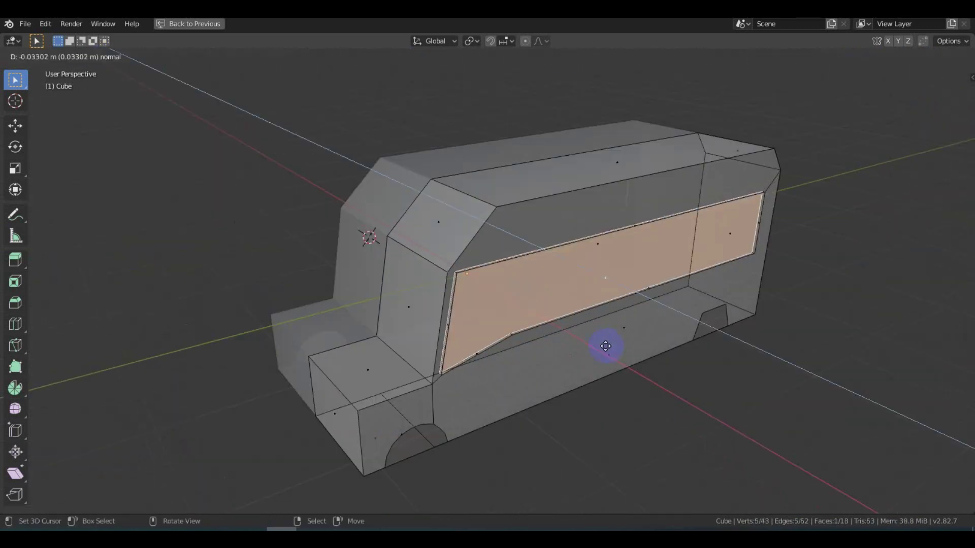
key(KP_3)
scroll(514, 292, up, 3)
Duplicate the window's edge along Y into thin pillars dividing the panes
click(690, 230)
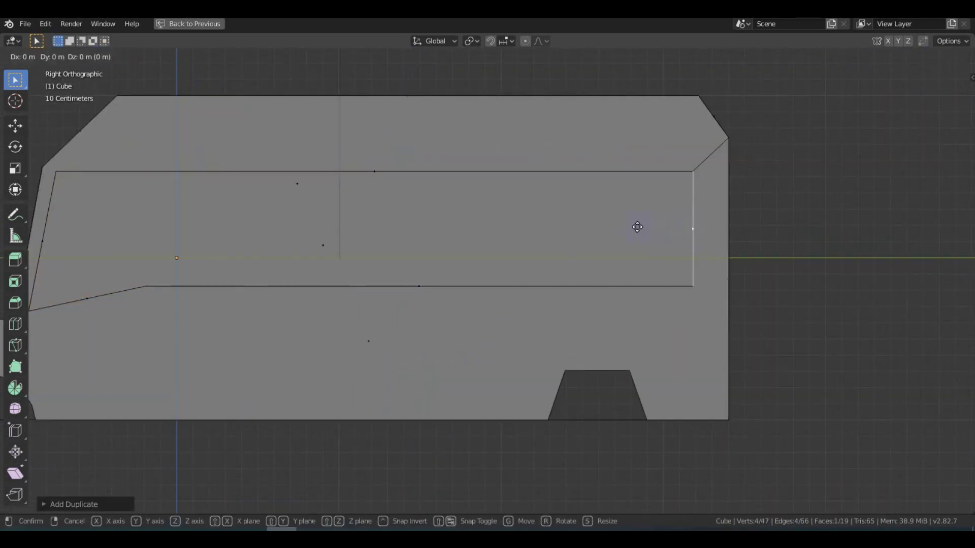
key(y)
scroll(540, 235, down, 3)
scroll(517, 279, up, 3)
click(440, 270)
scroll(439, 270, down, 3)
key(shift+d)
key(y)
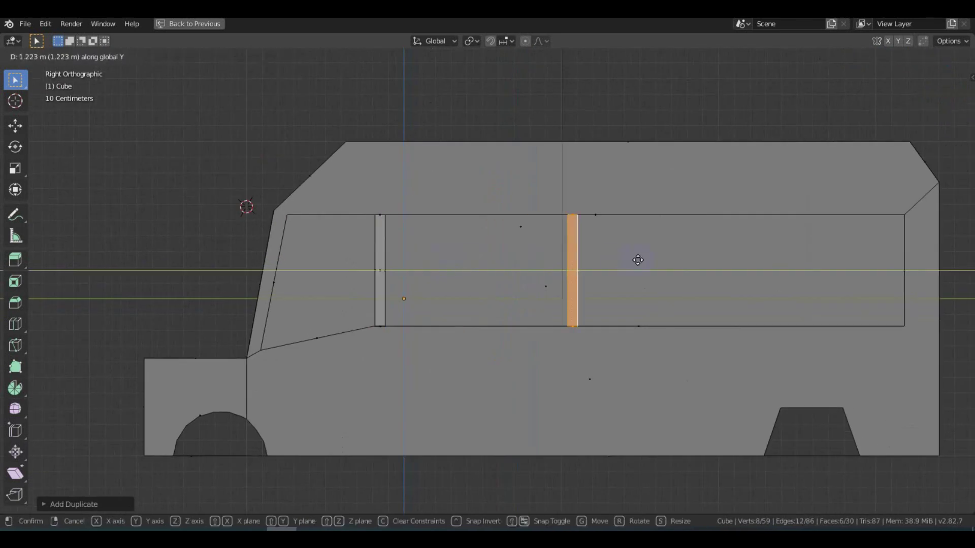
click(792, 266)
Check the pillars from top and side views and adjust a pillar edge
middle_drag(474, 311, 474, 312)
key(KP_7)
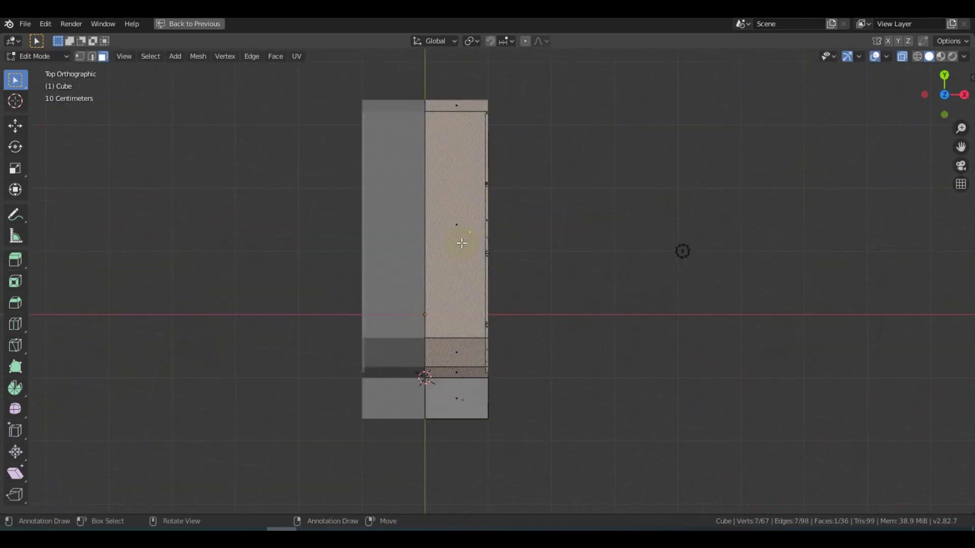
click(482, 222)
middle_drag(482, 222, 577, 276)
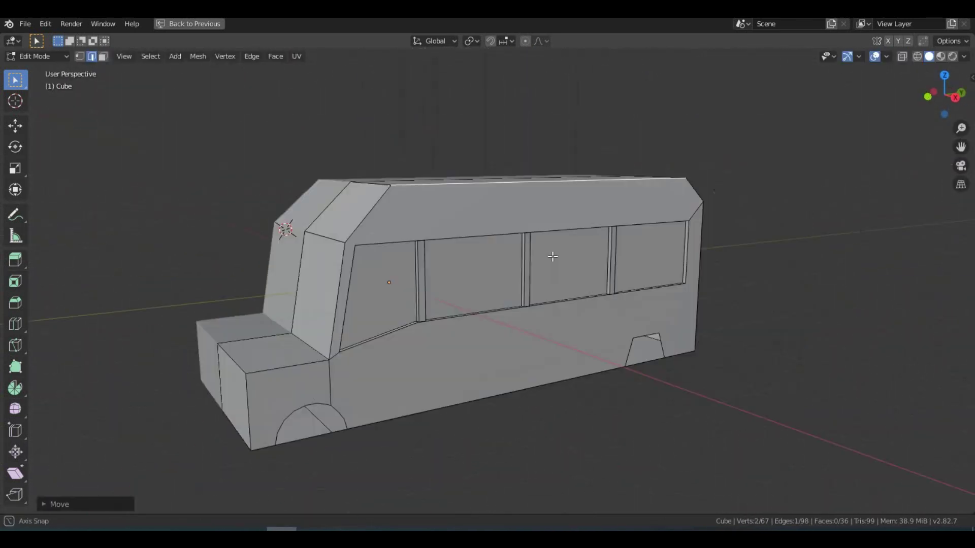
key(KP_3)
click(808, 260)
Adjust the rear roof corner vertex and start a knife cut along the window top
key(1)
scroll(709, 228, up, 2)
click(709, 228)
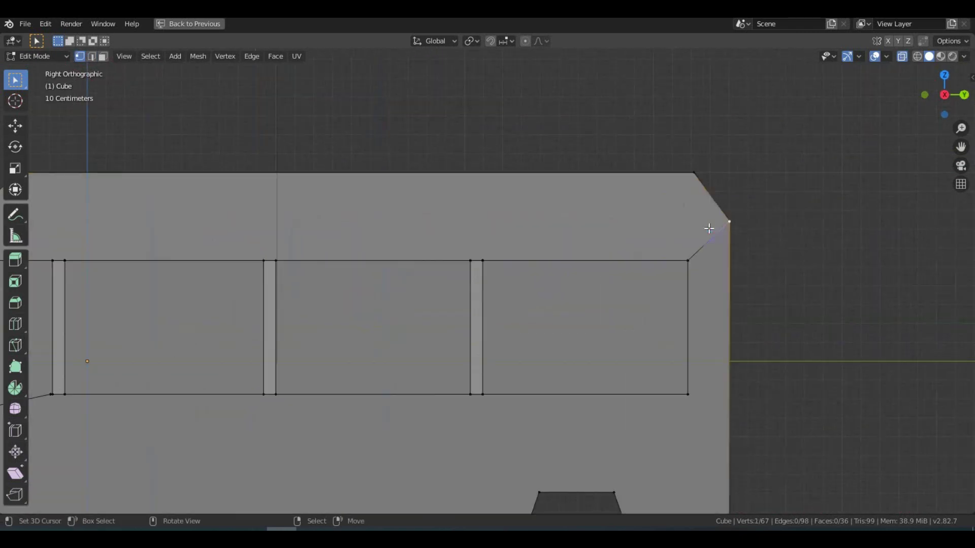
click(740, 248)
scroll(457, 254, down, 2)
key(b)
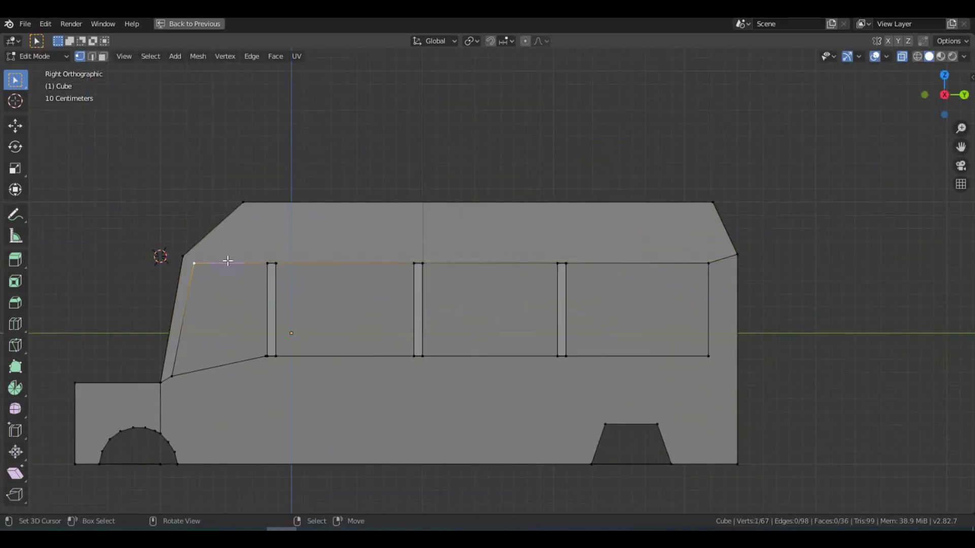
click(731, 243)
scroll(716, 265, up, 3)
scroll(424, 255, down, 2)
scroll(298, 181, up, 2)
scroll(189, 218, down, 2)
Finish the knife cut at the front window corner and confirm it
click(180, 224)
middle_drag(187, 218, 474, 263)
key(Return)
mouse_move(269, 306)
middle_down()
mouse_move(423, 394)
mouse_move(413, 276)
middle_up()
key(KP_3)
Select the roof faces and try a bevel, then cancel it
scroll(392, 327, up, 2)
click(103, 56)
mouse_move(609, 253)
middle_down()
mouse_move(711, 291)
mouse_move(468, 277)
mouse_move(474, 294)
mouse_move(372, 260)
middle_up()
alt+click(712, 291)
key(KP_3)
key(ctrl+b)
key(Escape)
Extrude the selected faces out along their normals to form the rear bumper
key(KP_3)
key(e)
key(Escape)
key(alt+s)
key(Escape)
key(KP_3)
Select the lower side strip around the wheel openings and push it outward with Alt+S
scroll(416, 296, up, 3)
click(298, 285)
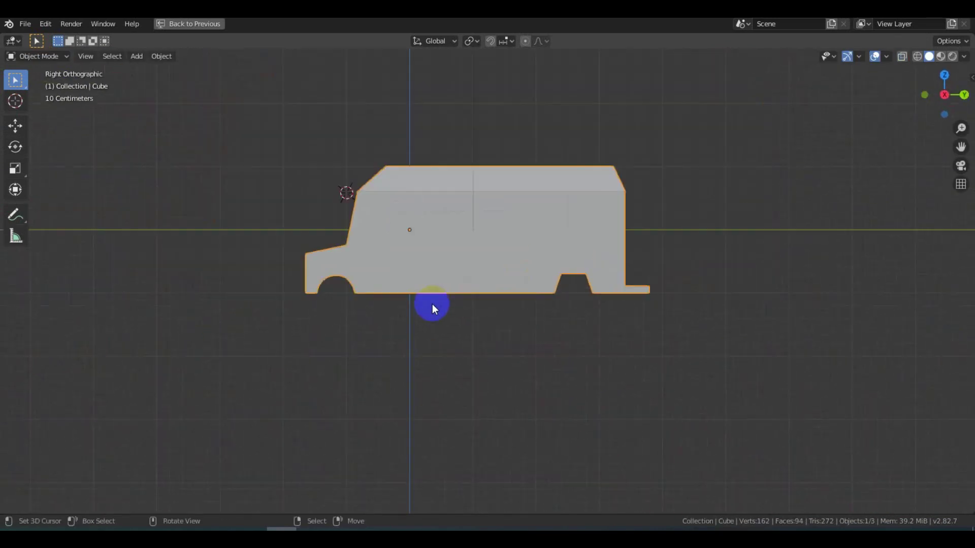
scroll(432, 304, up, 4)
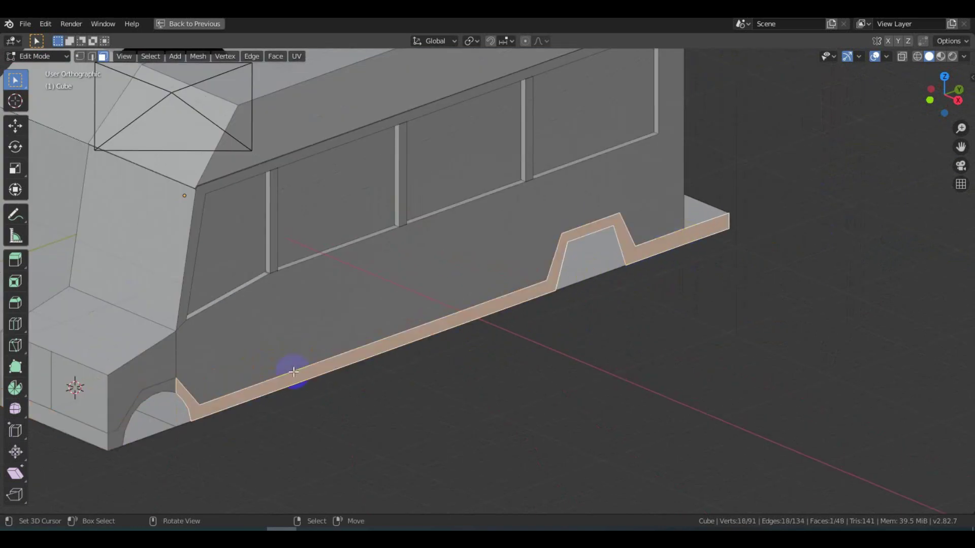
key(e)
key(Escape)
key(alt+s)
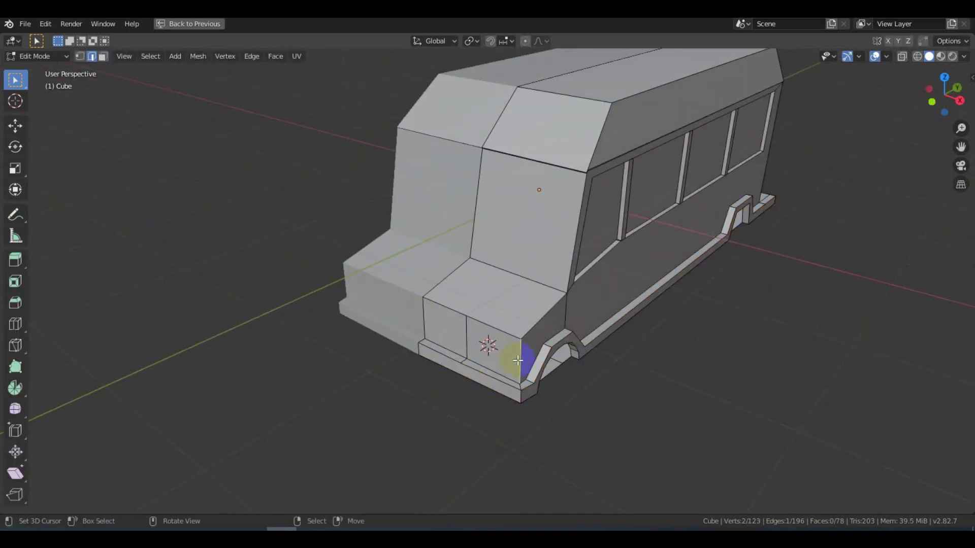
Move the front geometry and begin knife-cutting headlight detail on the van's nose
alt+middle_drag(517, 360, 700, 312)
click(693, 313)
scroll(566, 311, up, 3)
scroll(658, 302, up, 2)
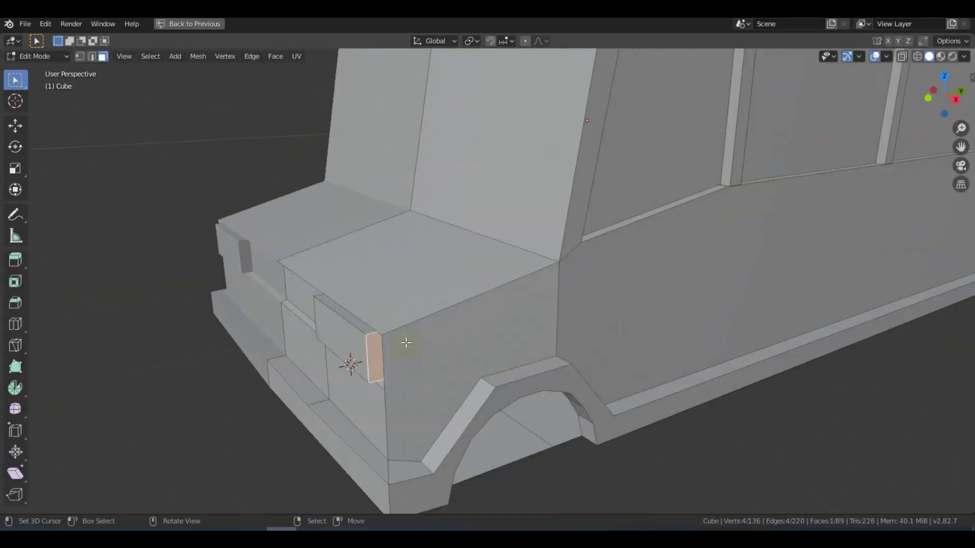
key(KP_3)
key(k)
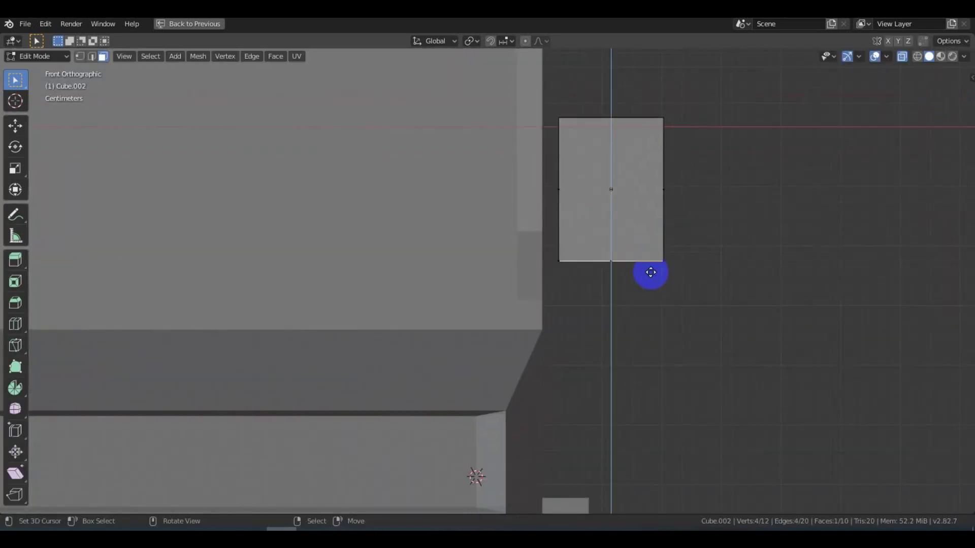
Extrude the small box's bottom face downward
key(e)
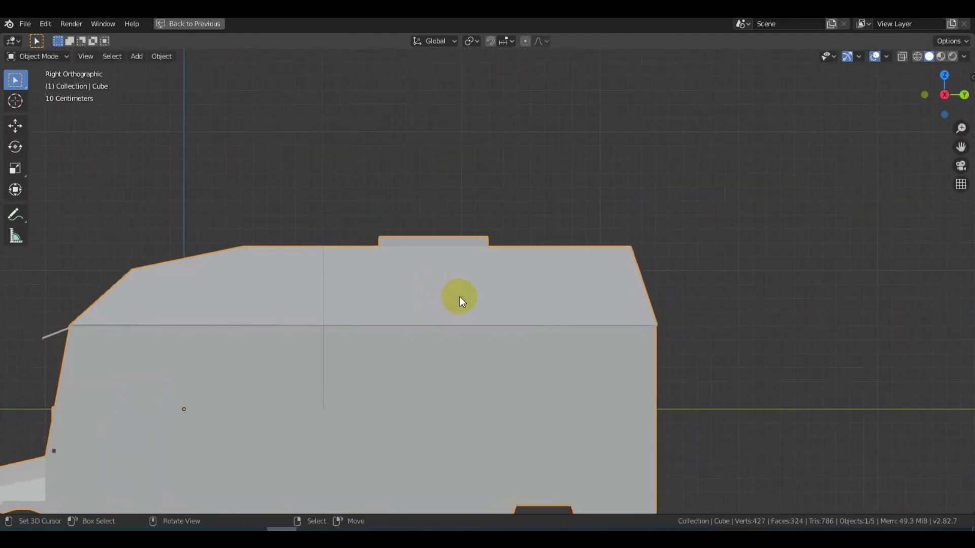
Extrude the small cube 10 units into a long roof rail
key(Tab)
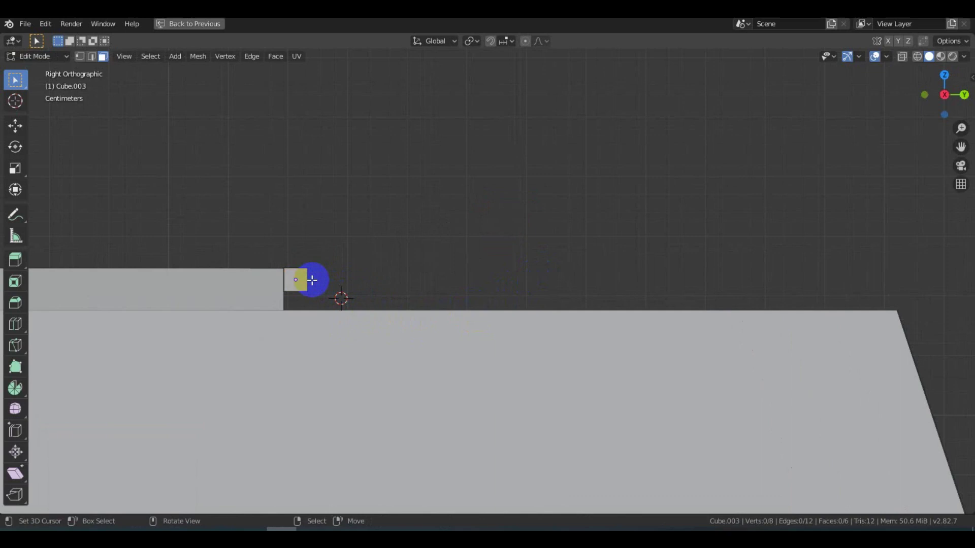
text(e10)
key(Return)
click(894, 279)
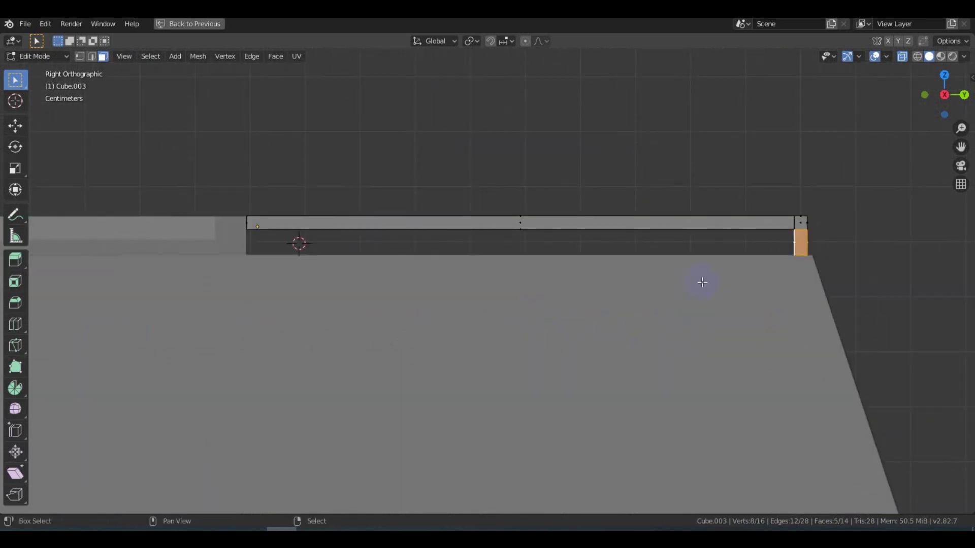
key(ctrl+z)
Duplicate the support post along Y to space posts under the rail
ctrl+middle_drag(496, 274, 569, 339)
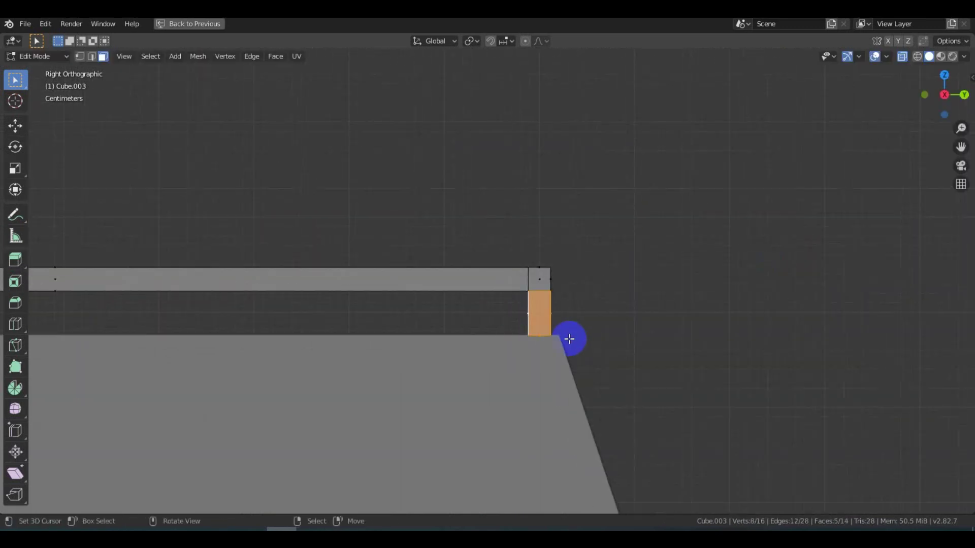
click(435, 325)
key(g)
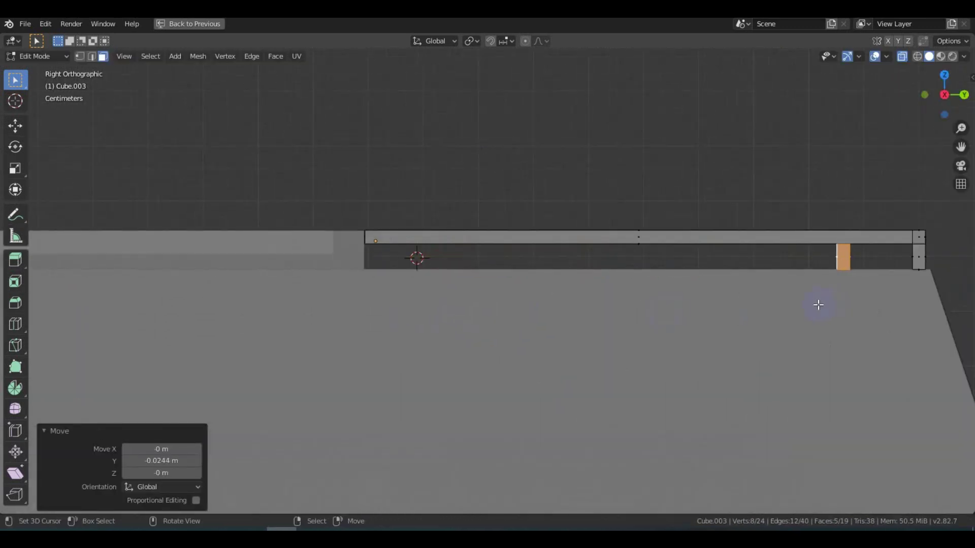
key(Tab)
click(861, 267)
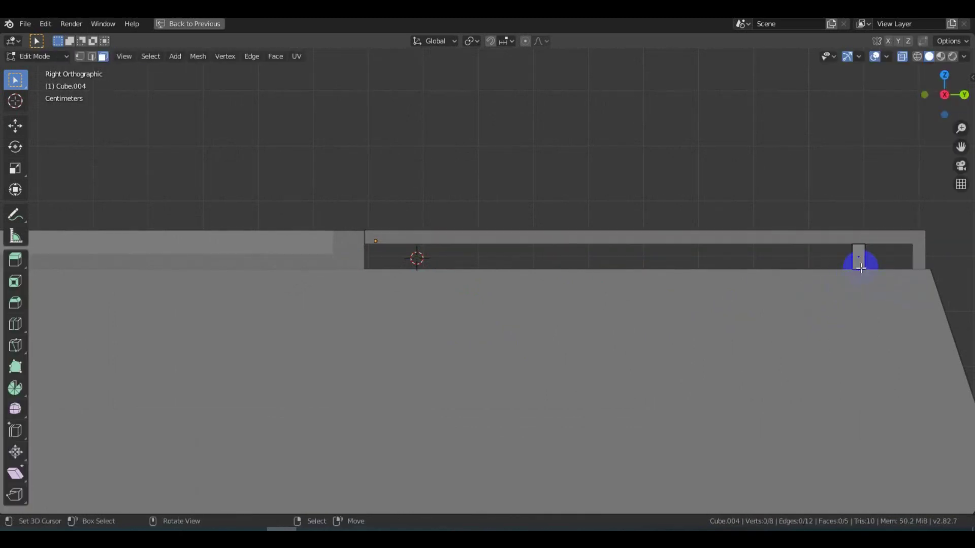
key(l)
key(shift+d)
key(g)
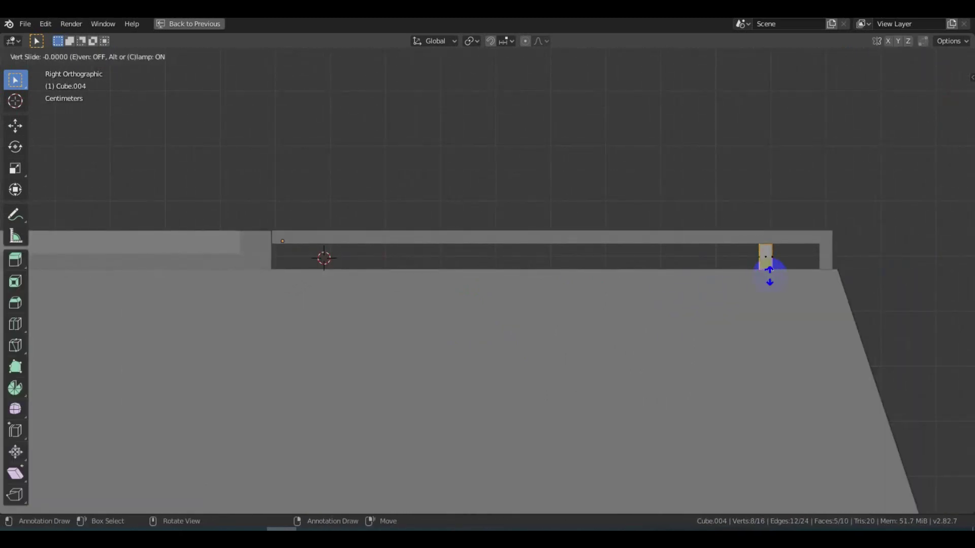
key(g)
key(y)
click(629, 259)
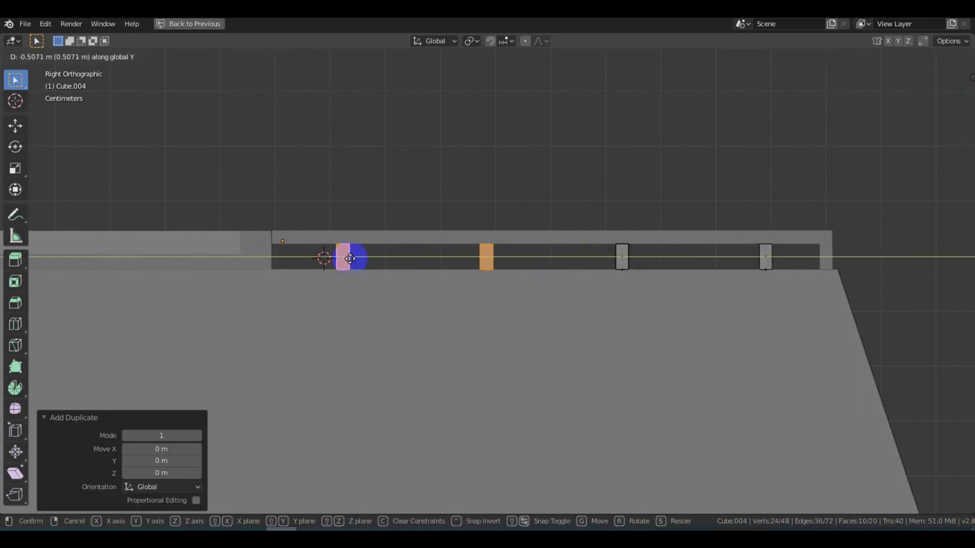
Narrow the roof strip along X, checking it from above
key(Tab)
middle_drag(348, 257, 449, 351)
key(KP_7)
key(s)
key(x)
click(504, 284)
scroll(504, 284, down, 4)
Duplicate the strip and join all rack pieces to the van with Ctrl+J
key(alt+d)
click(541, 295)
key(ctrl+j)
middle_drag(617, 322, 526, 255)
Duplicate the connected roof rail so rails line both sides of the van roof
scroll(543, 302, down, 3)
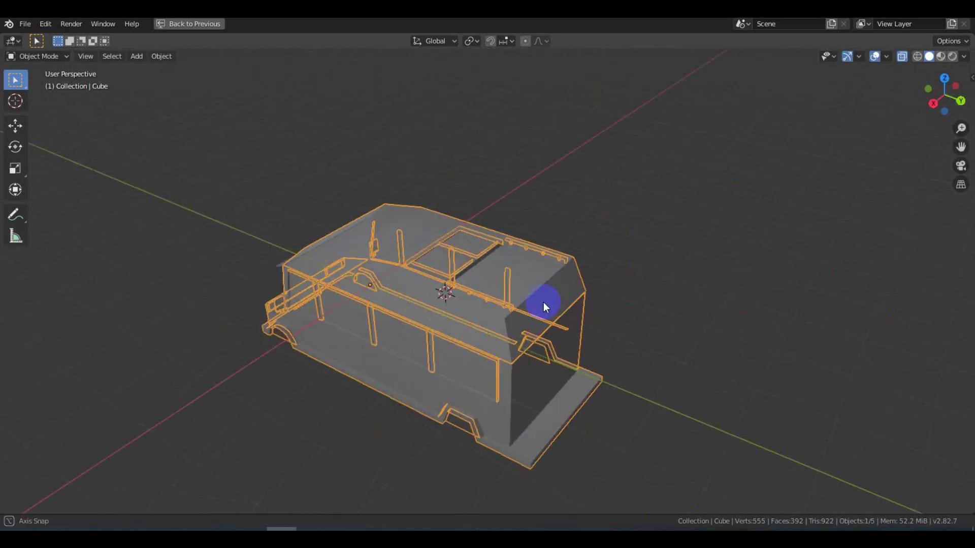
scroll(547, 302, up, 5)
middle_drag(547, 301, 555, 276)
key(Tab)
click(471, 361)
key(l)
key(KP_3)
key(l)
key(KP_7)
key(shift+d)
key(Escape)
key(Tab)
Bring the van's underside into a close bottom view in Edit Mode
mouse_move(557, 218)
middle_down()
mouse_move(588, 178)
mouse_move(587, 355)
middle_up()
scroll(443, 341, down, 3)
key(ctrl+KP_7)
key(Tab)
middle_drag(531, 325, 398, 322)
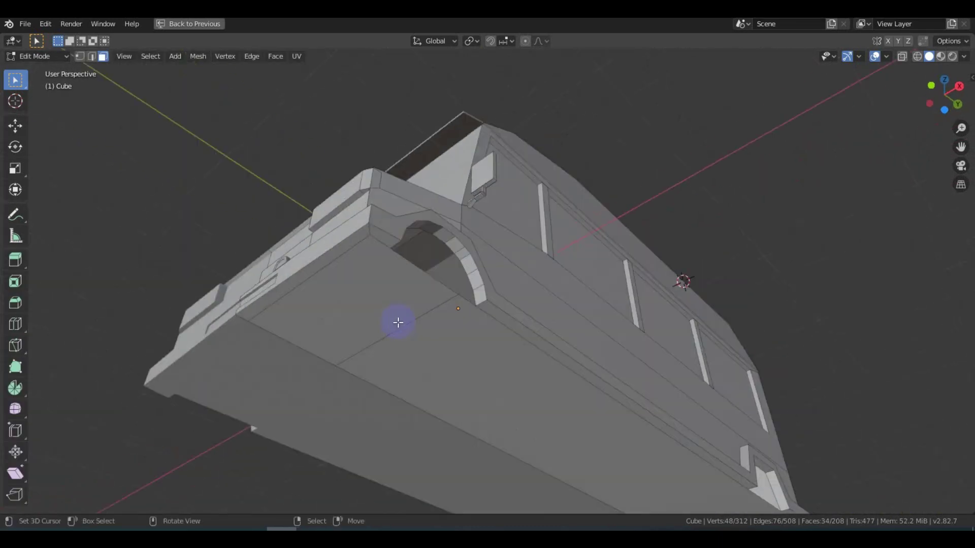
scroll(398, 322, down, 4)
scroll(724, 342, up, 5)
key(ctrl+KP_7)
shift+middle_drag(379, 375, 295, 223)
scroll(295, 224, up, 5)
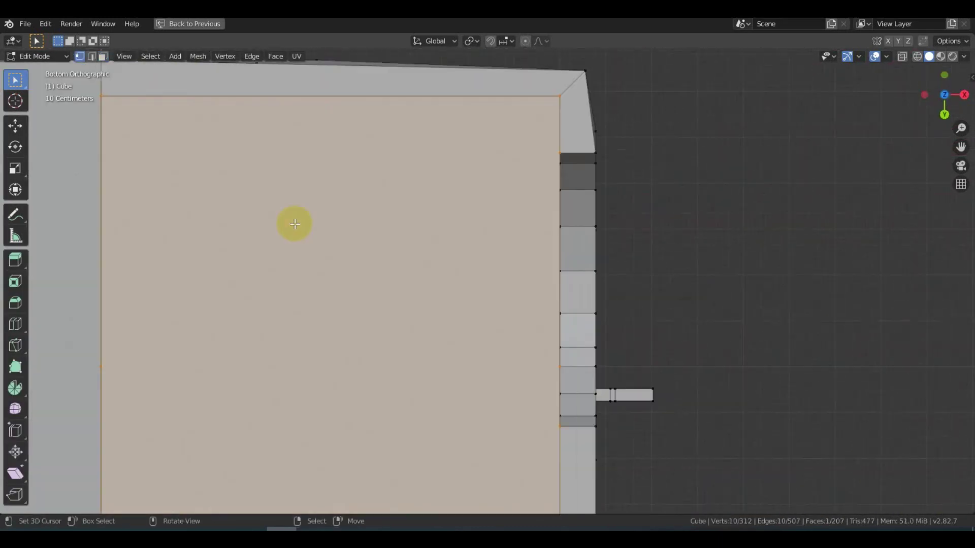
Remove the stray vertex, knife-cut the lower side strip and delete the cut-off face
key(ctrl+z)
middle_drag(442, 333, 283, 364)
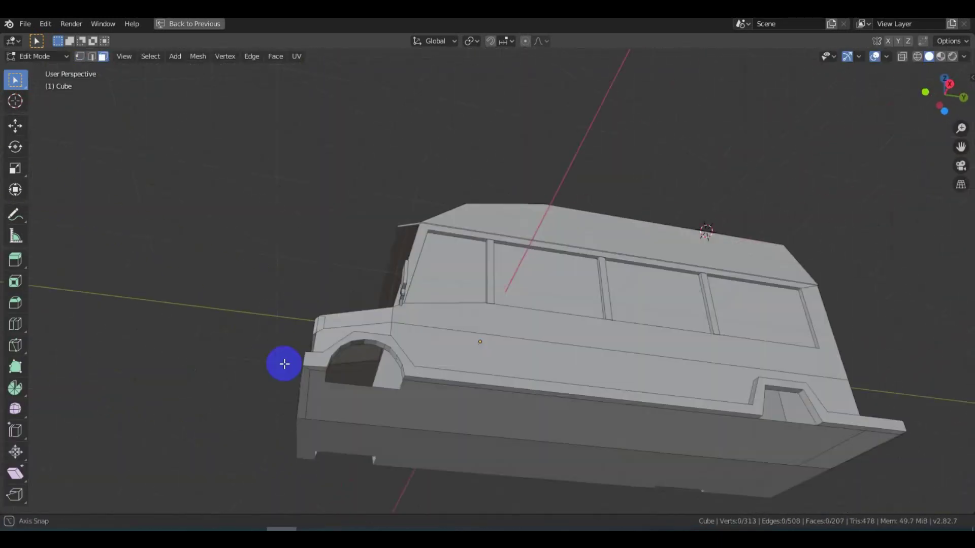
key(ctrl+KP_7)
scroll(563, 249, up, 3)
key(Return)
key(x)
click(442, 266)
Slide the remaining underside edge into line with the cut and exit Edit Mode
scroll(470, 398, down, 3)
click(479, 398)
key(g)
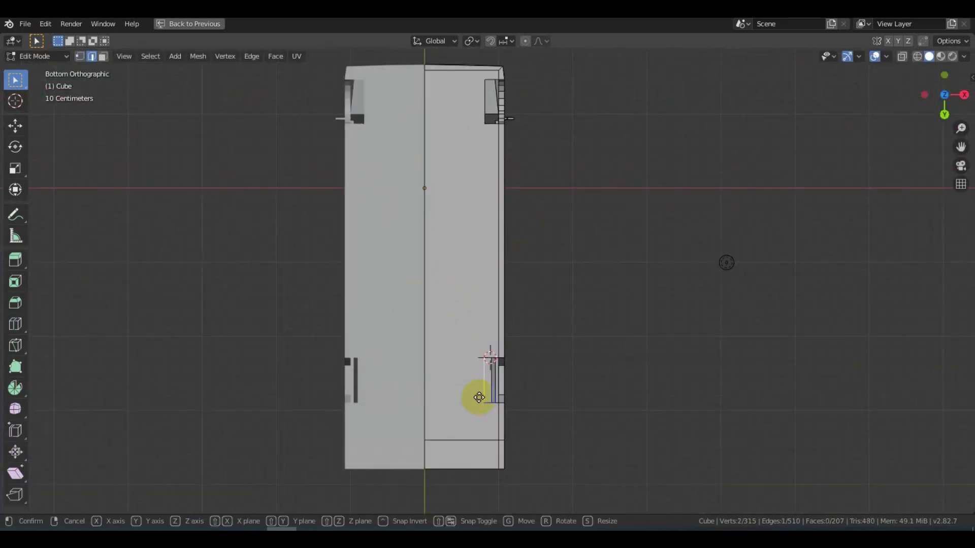
key(Tab)
middle_drag(478, 398, 331, 459)
key(KP_3)
scroll(443, 305, up, 4)
key(shift+a)
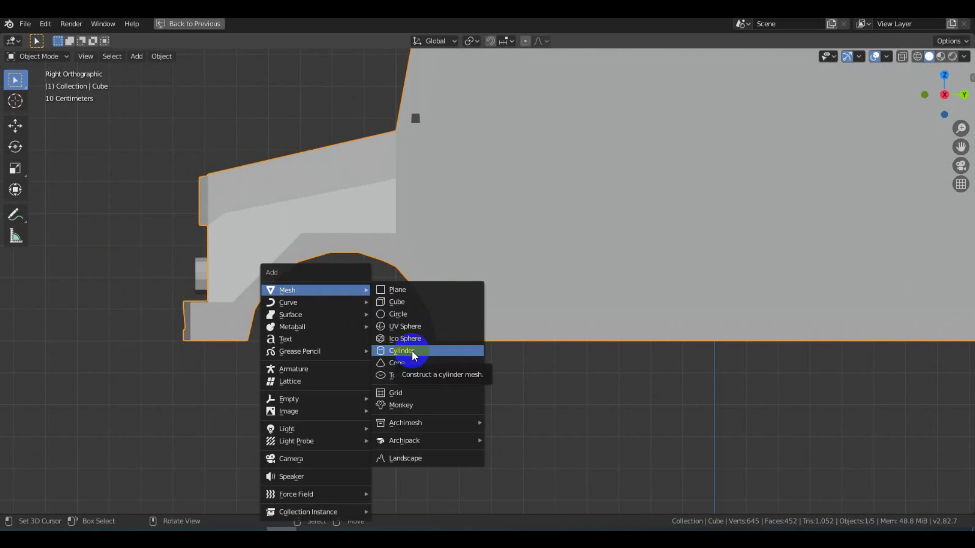
Add a cylinder wheel rotated 90 degrees and scaled to fit the front arch
click(414, 355)
key(r)
key(y)
key(9)
key(0)
key(Return)
key(KP_1)
key(KP_3)
key(s)
click(424, 345)
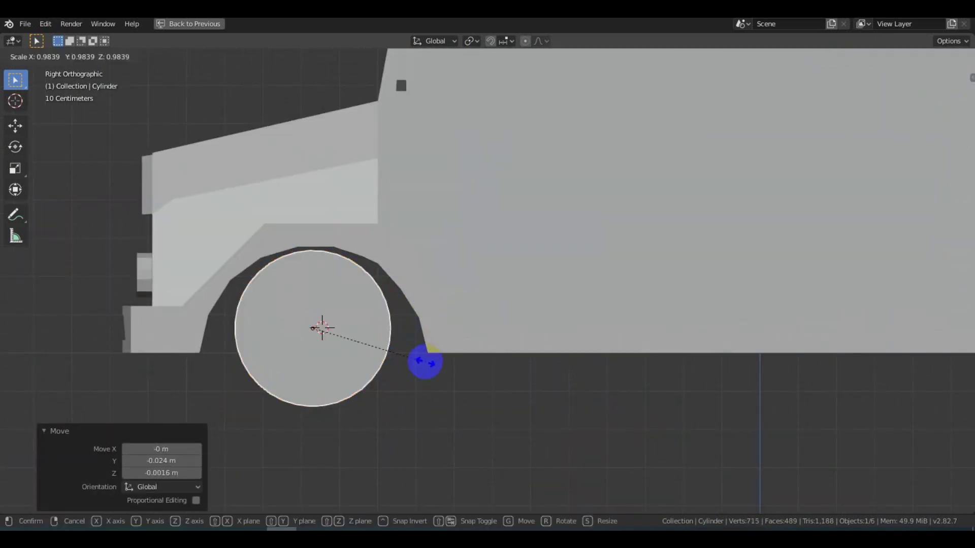
click(424, 362)
Select the van body's wheel-arch and bottom edges in see-through view
click(462, 334)
key(Tab)
scroll(461, 334, up, 1)
key(alt+z)
drag(482, 361, 471, 355)
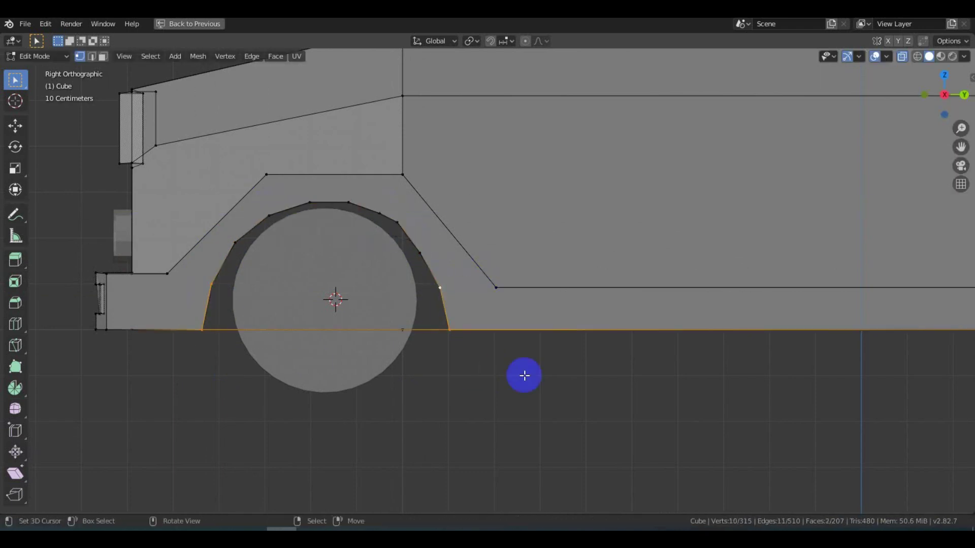
key(Tab)
scroll(504, 364, down, 3)
Narrow the wheel cylinder's width with see-through shading off
click(449, 294)
key(Tab)
scroll(385, 305, up, 3)
key(3)
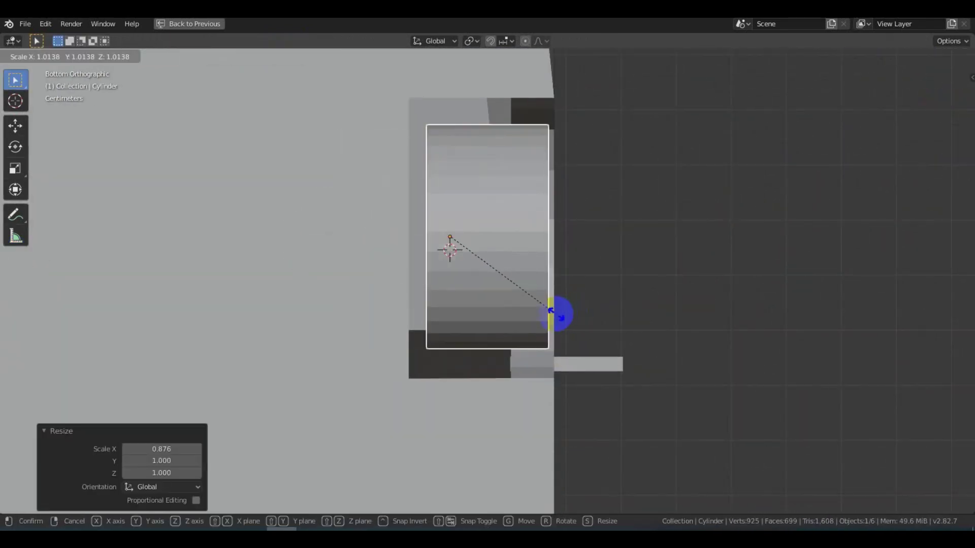
click(551, 311)
middle_drag(312, 449, 489, 330)
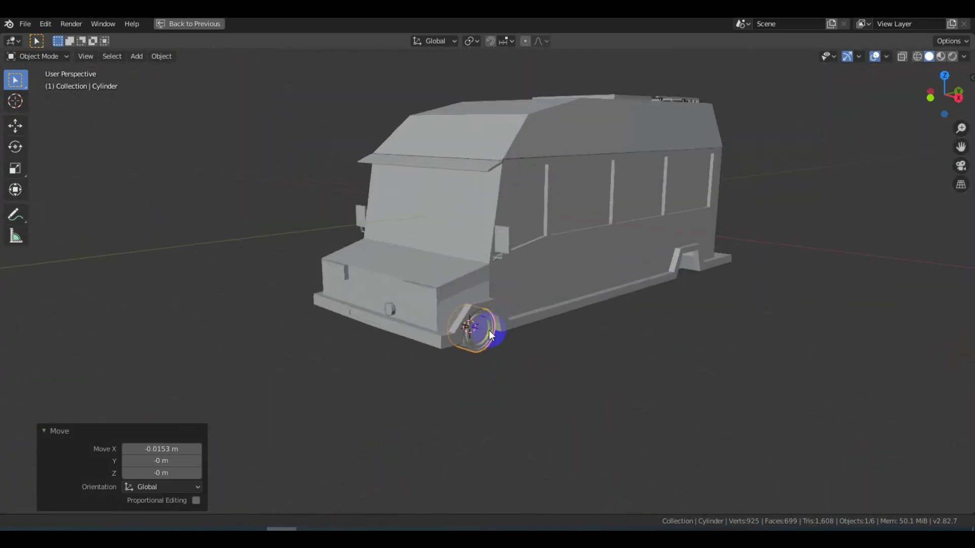
scroll(494, 278, up, 5)
middle_drag(494, 279, 471, 291)
Inset the wheel's outer cap face to form a recessed hub
key(Tab)
click(537, 361)
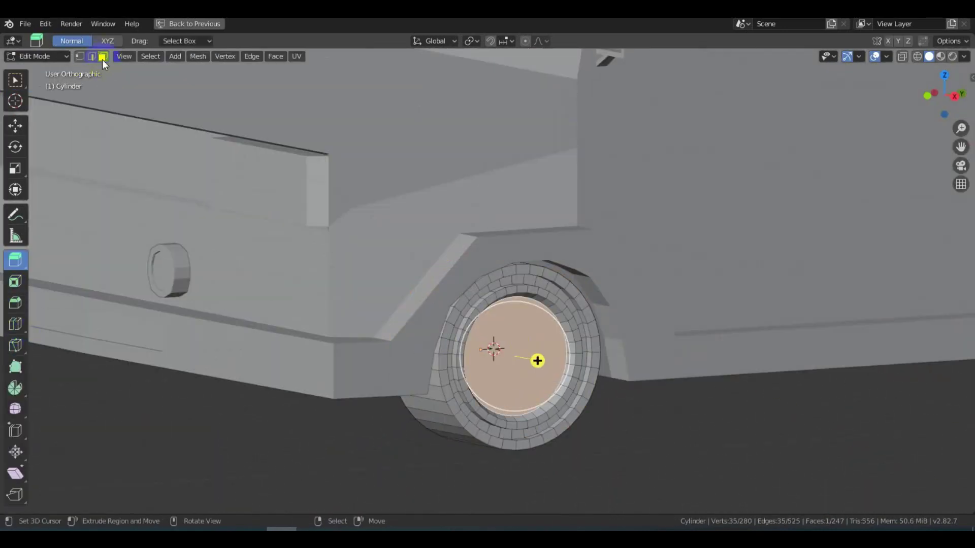
click(15, 320)
middle_drag(356, 254, 485, 387)
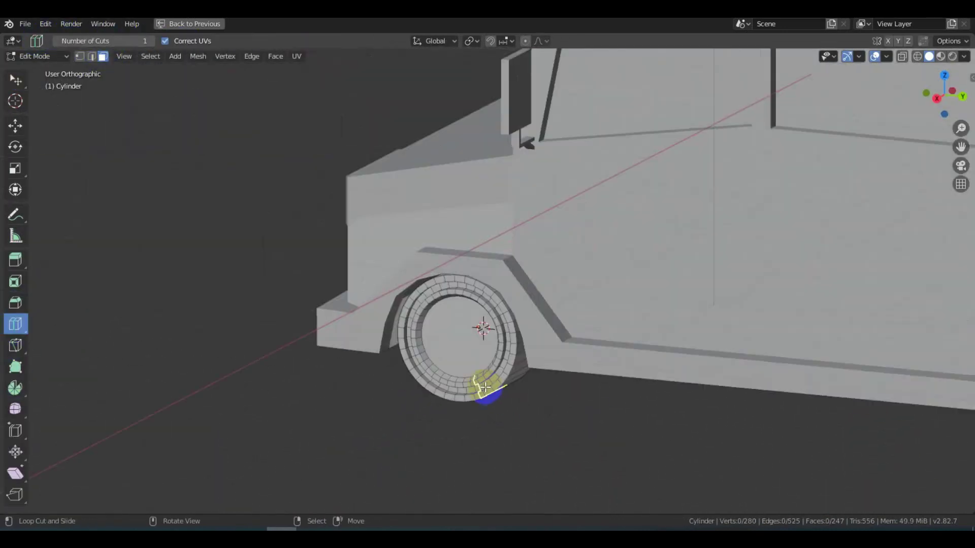
click(460, 338)
scroll(507, 311, down, 5)
mouse_move(364, 242)
middle_down()
mouse_move(446, 366)
mouse_move(507, 316)
middle_up()
Place a linked Alt+D copy of the wheel in the rear arch and reshape the arch
key(Tab)
key(KP_3)
key(alt+d)
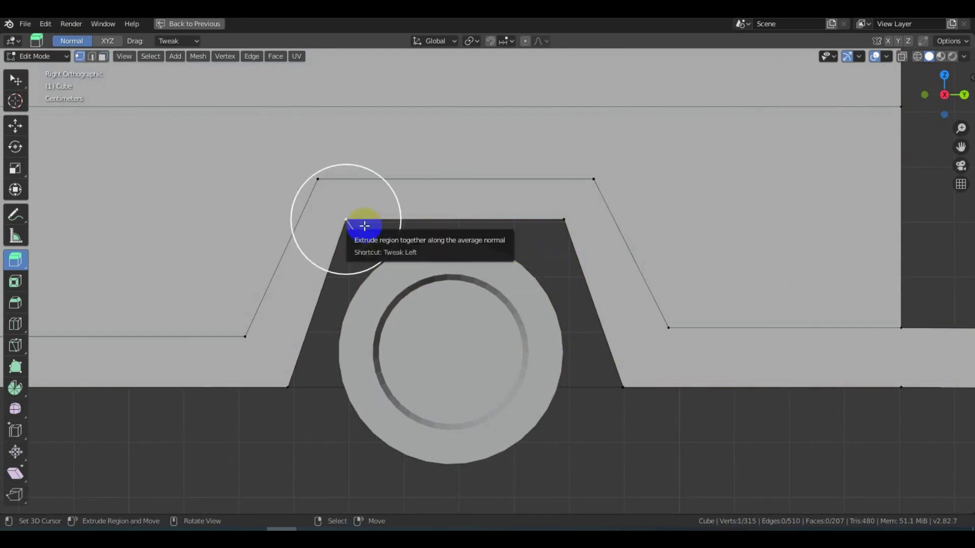
drag(568, 269, 493, 269)
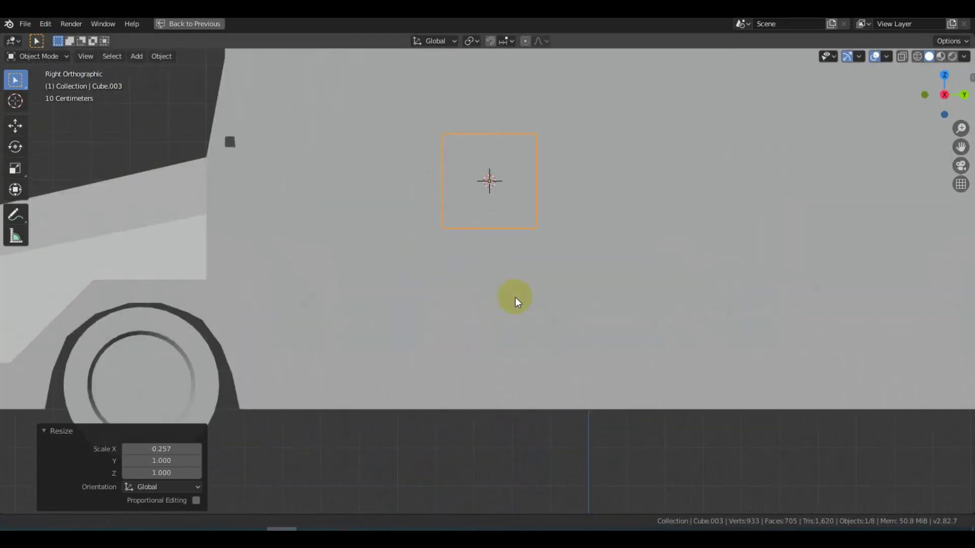
Flatten a small block along Z and duplicate it sideways along Y on the van's side
key(s)
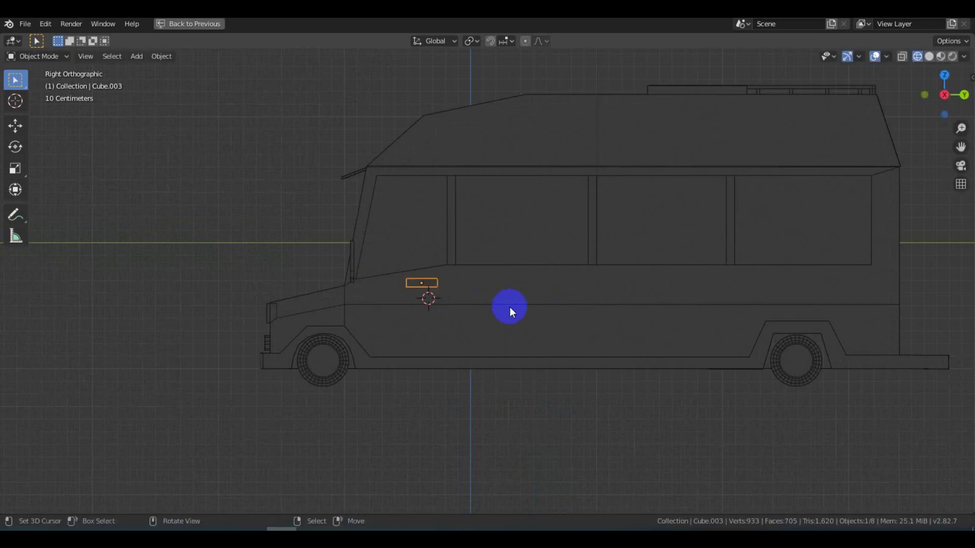
key(s)
key(z)
click(519, 307)
key(shift+d)
key(y)
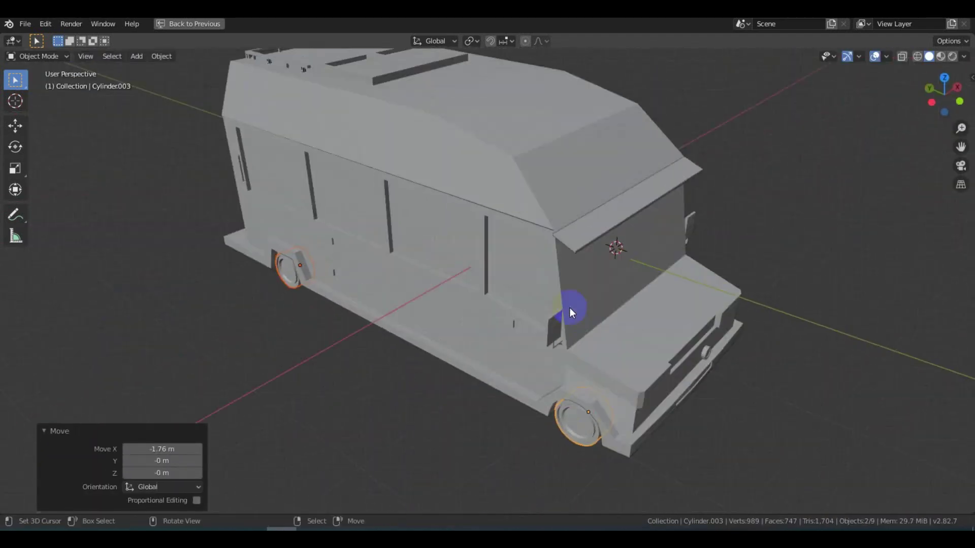
mouse_move(569, 311)
middle_down()
mouse_move(558, 283)
mouse_move(423, 282)
middle_up()
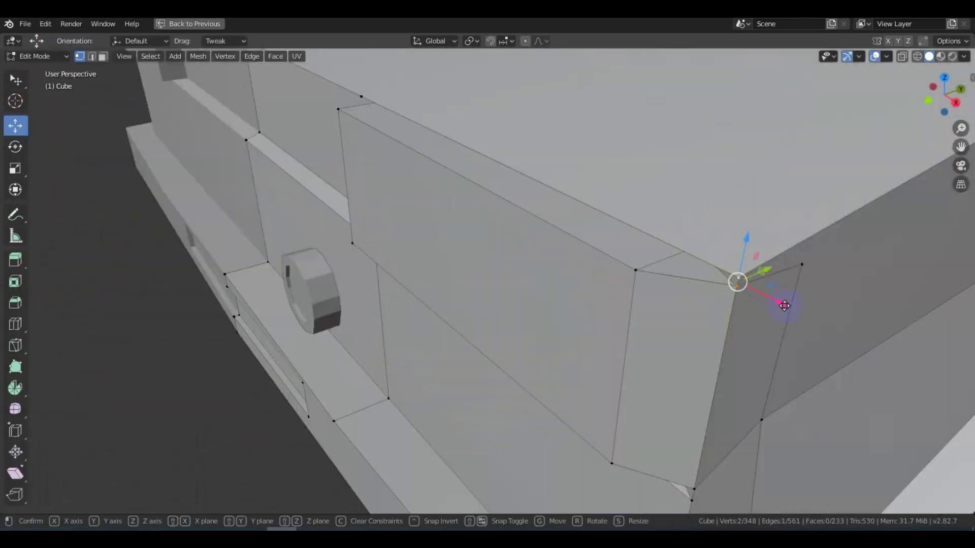
middle_drag(726, 300, 702, 299)
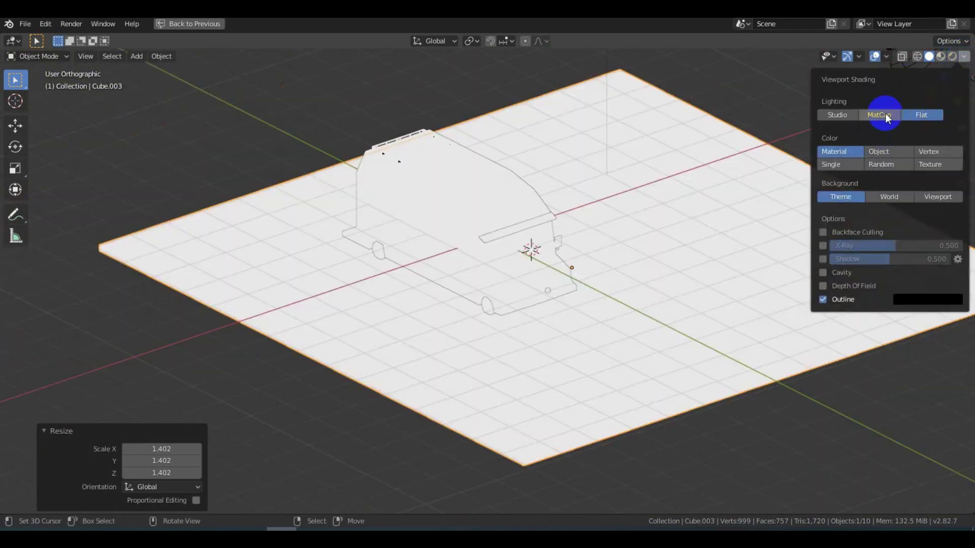
Switch to MatCap shading, restore the full layout and extend the ground slab
click(886, 118)
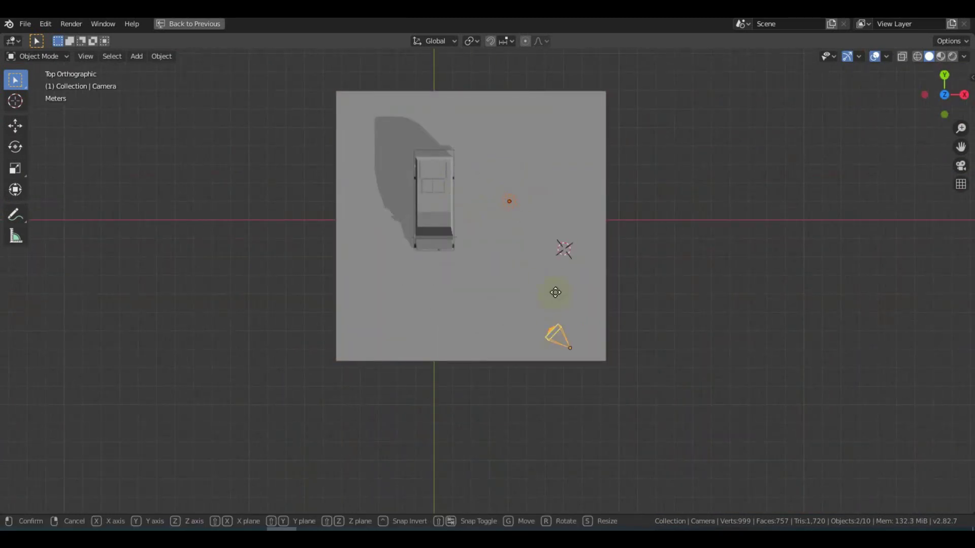
key(ctrl+space)
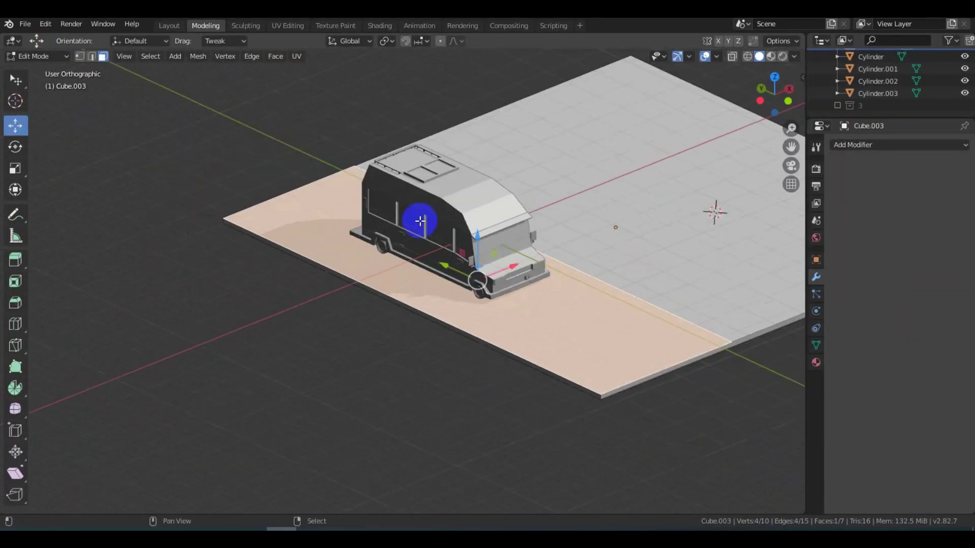
click(653, 223)
middle_drag(554, 257, 414, 204)
scroll(400, 203, up, 5)
Knife-cut across the slab's top face and pull its outer edge outward
key(k)
click(400, 204)
key(Return)
scroll(428, 261, down, 4)
scroll(385, 281, up, 1)
mouse_move(482, 272)
shift+middle_down()
mouse_move(536, 270)
mouse_move(399, 274)
shift+middle_up()
click(533, 344)
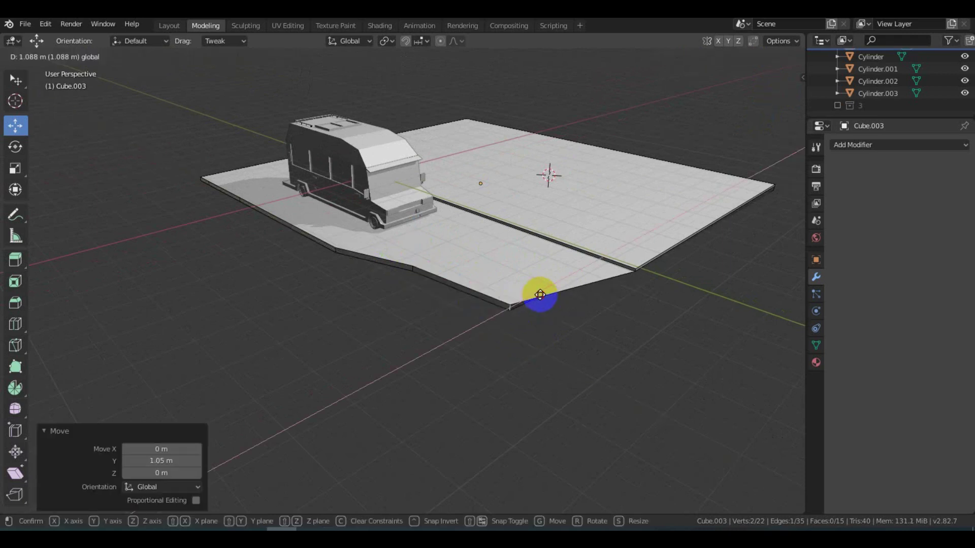
middle_drag(539, 294, 457, 345)
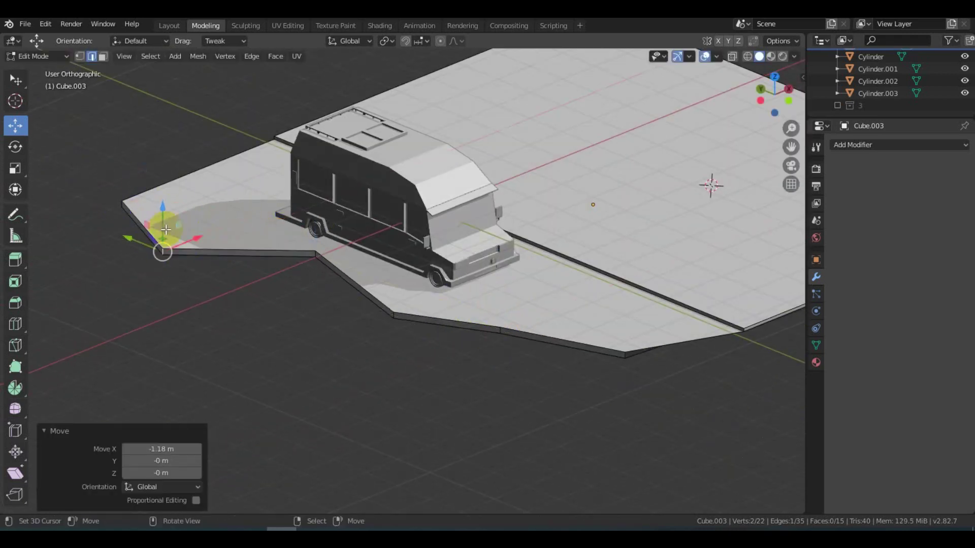
Orbit around the slab's edge and select its side face
scroll(424, 238, down, 3)
middle_drag(424, 238, 333, 171)
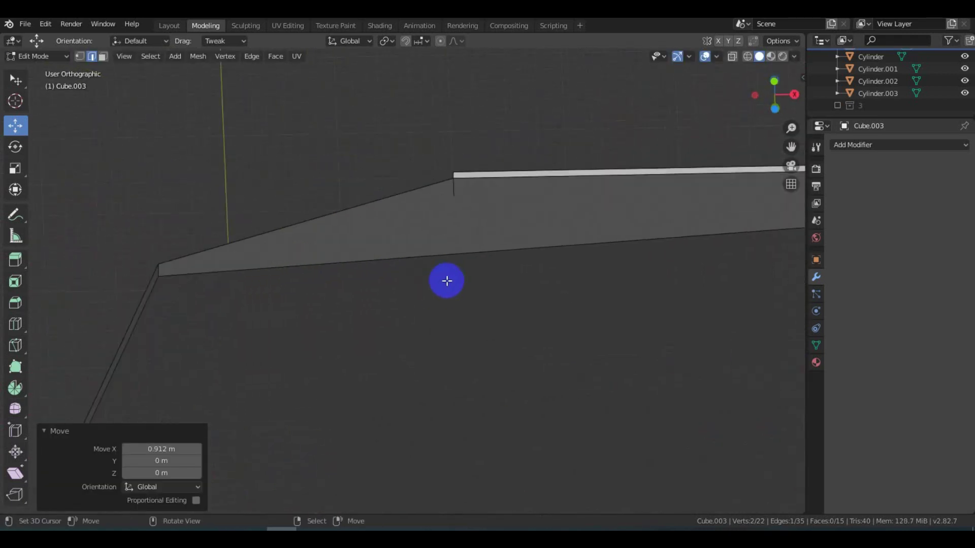
scroll(446, 281, down, 5)
middle_drag(489, 352, 435, 318)
scroll(446, 285, up, 5)
key(3)
click(545, 326)
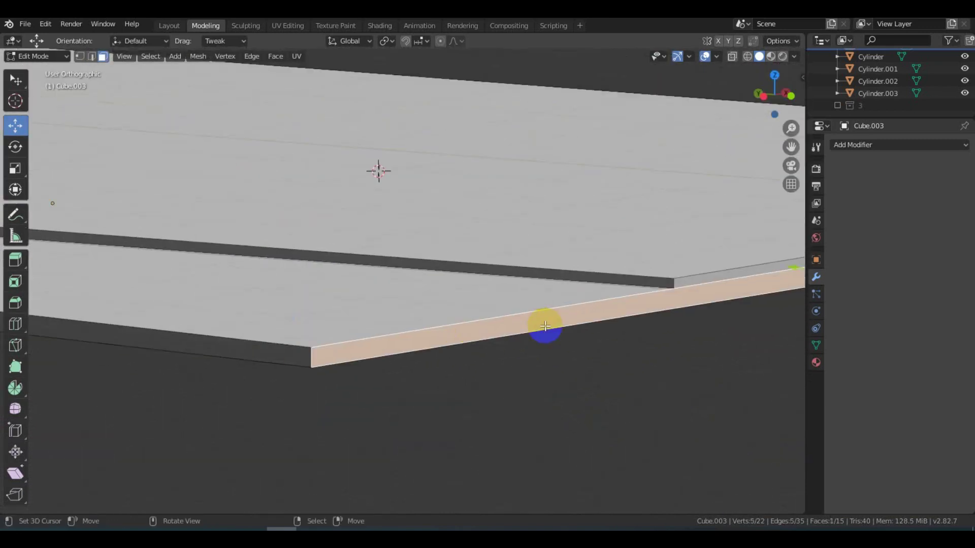
scroll(455, 331, down, 5)
scroll(190, 321, up, 2)
Move the slab's outline edges outward to make an angular island shape
key(2)
click(189, 321)
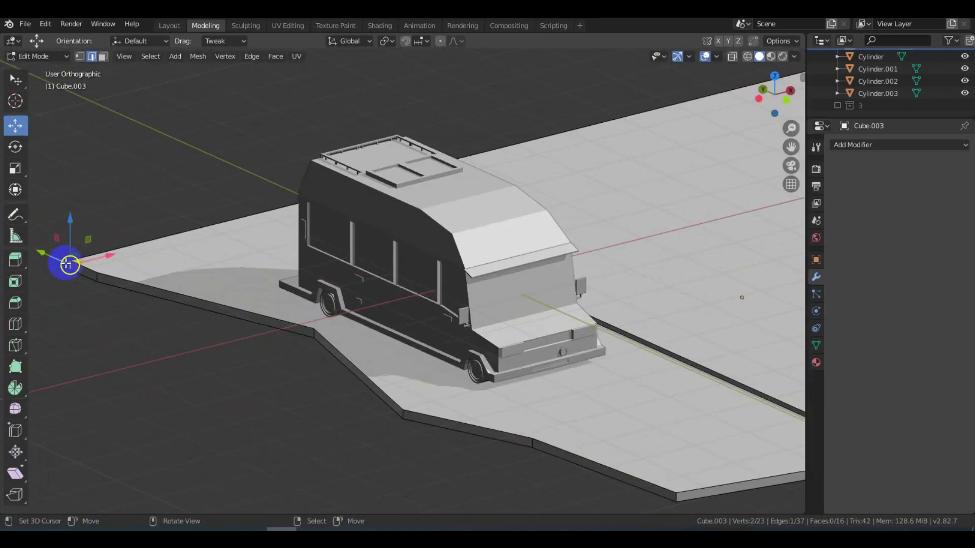
scroll(211, 224, down, 3)
scroll(403, 396, up, 4)
middle_drag(403, 396, 285, 218)
alt+click(285, 218)
key(g)
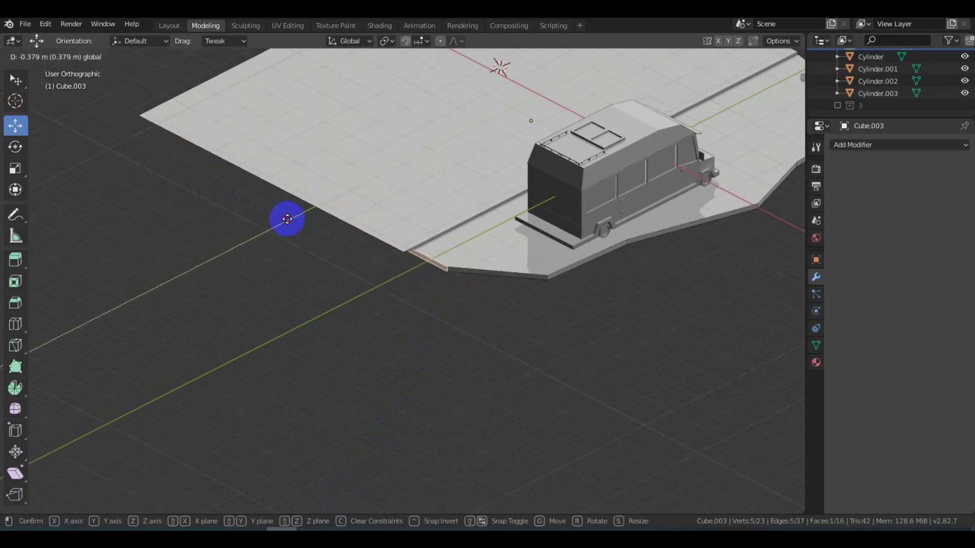
click(267, 224)
scroll(267, 224, down, 4)
scroll(457, 337, up, 4)
Select a side face of the slab and its boundary edge loop
key(3)
click(457, 338)
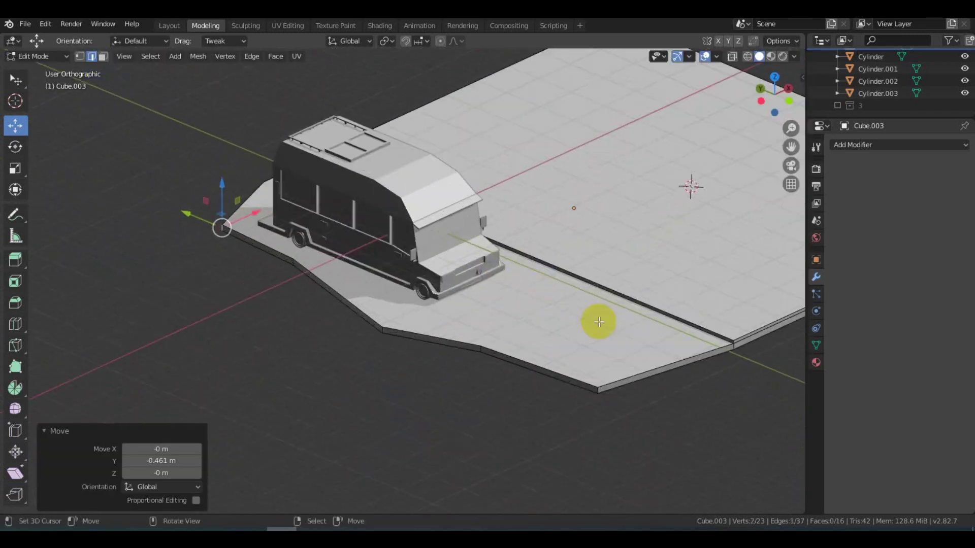
scroll(590, 308, up, 4)
scroll(590, 307, down, 5)
key(2)
alt+click(446, 251)
scroll(492, 387, up, 4)
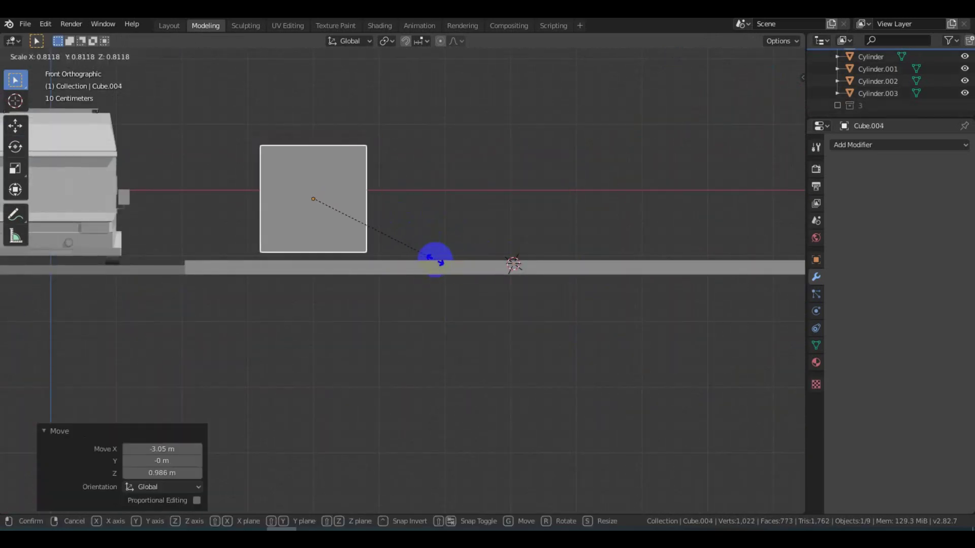
Turn the new cube into a pyramid by bevelling its top face to a point
click(435, 260)
middle_drag(436, 260, 447, 283)
key(Tab)
scroll(446, 283, up, 4)
key(3)
click(358, 278)
click(382, 158)
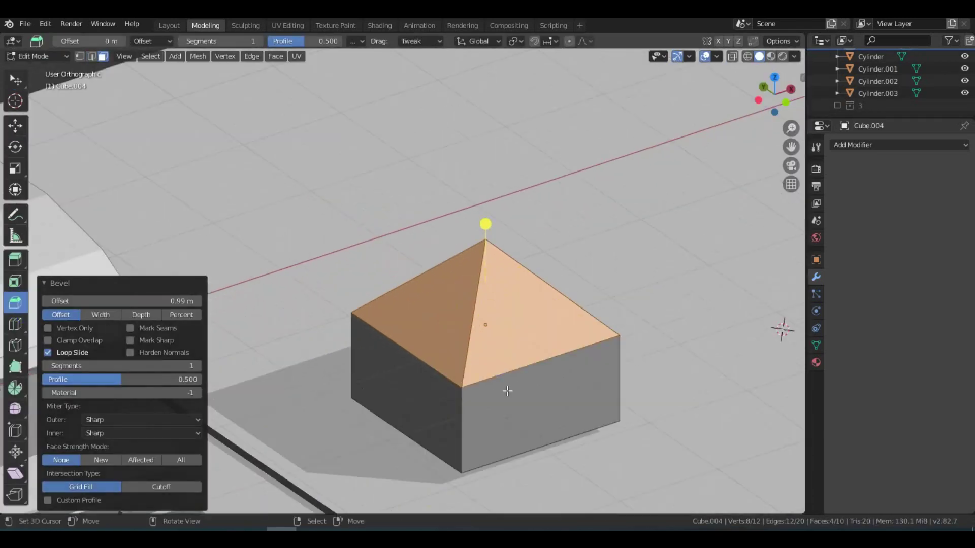
Adjust the pyramid's front face in front view and leave Edit Mode
key(KP_1)
click(410, 359)
click(498, 246)
mouse_move(498, 246)
middle_down()
mouse_move(500, 311)
mouse_move(467, 331)
mouse_move(470, 394)
middle_up()
key(Tab)
Make a linked copy of the cone tree and position it on the island
key(KP_1)
scroll(467, 330, up, 3)
key(g)
key(KP_1)
key(alt+d)
right_click(435, 346)
key(KP_7)
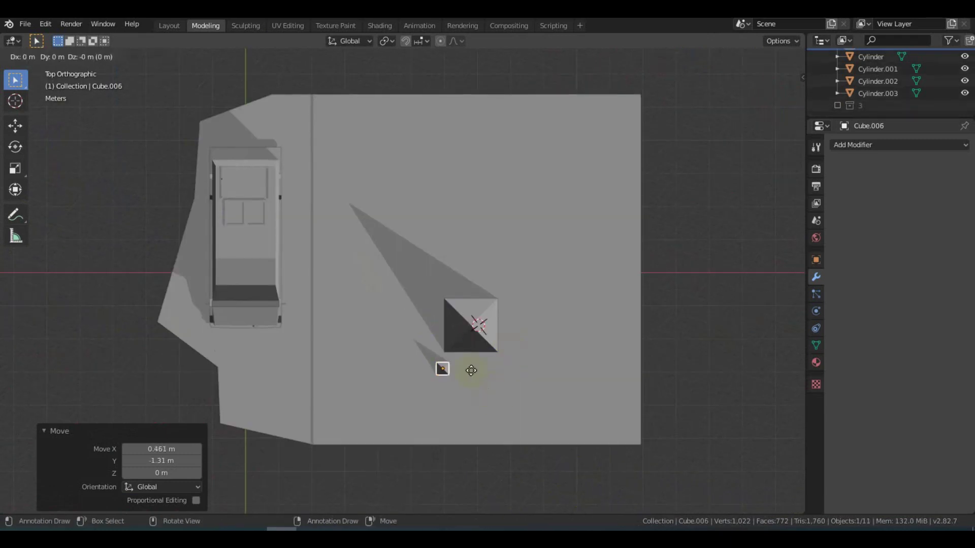
key(KP_1)
key(KP_7)
click(511, 294)
Duplicate another cone tree and place it on the island
scroll(510, 293, up, 2)
key(shift+d)
key(KP_1)
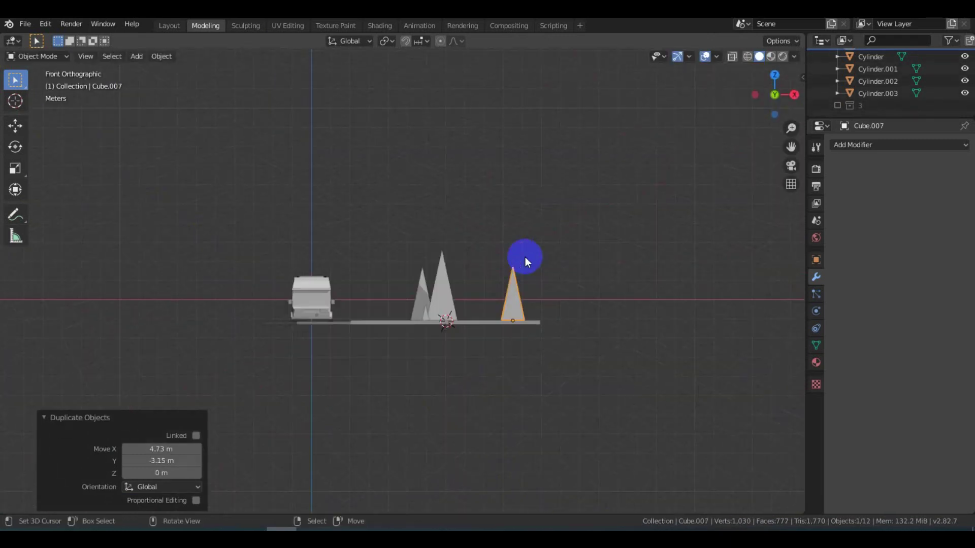
key(KP_7)
click(446, 343)
middle_drag(446, 344, 491, 230)
key(KP_5)
scroll(514, 260, up, 4)
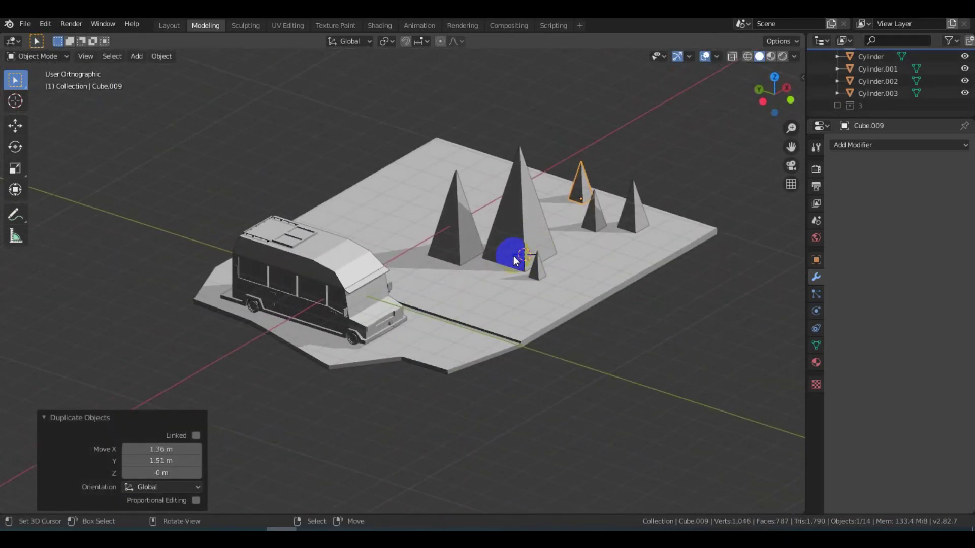
click(634, 251)
Move another cone tree along the X axis across the island
scroll(447, 261, up, 2)
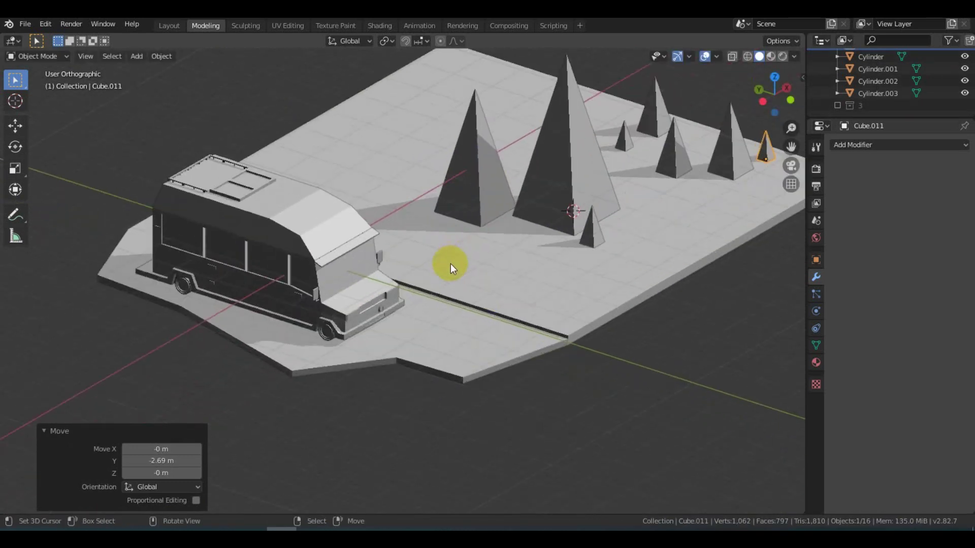
click(658, 194)
key(g)
key(x)
middle_drag(688, 225, 534, 235)
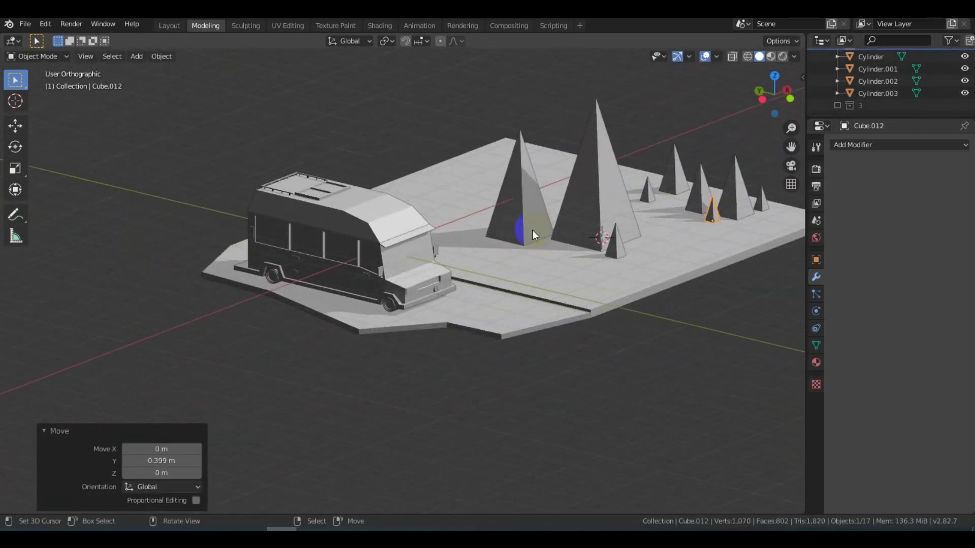
key(KP_1)
Add a new cube at the 3D cursor and scale it into a thin post
key(shift+a)
click(490, 341)
key(s)
click(406, 284)
key(g)
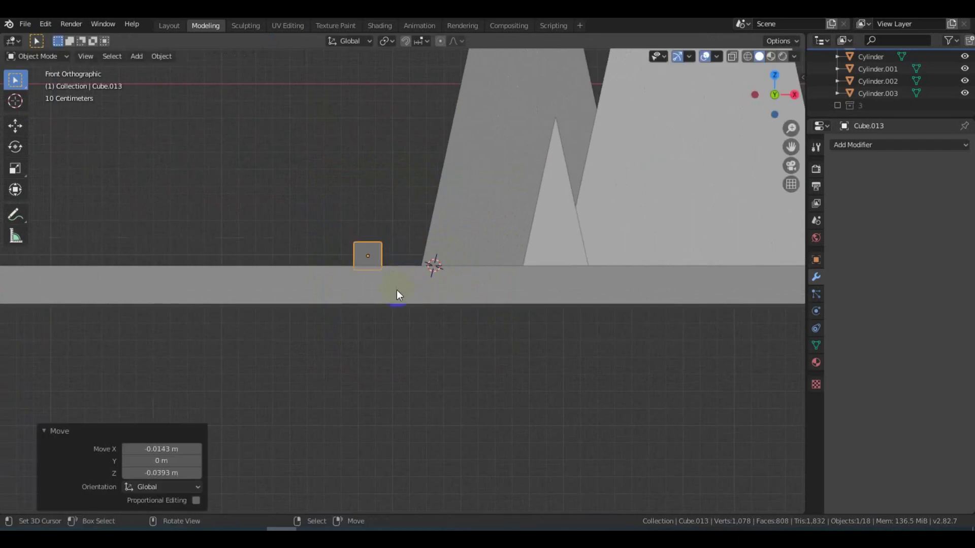
key(KP_Decimal)
middle_drag(397, 295, 461, 348)
Bevel the post's vertical edges into an octagon and extrude its top face upward
key(Tab)
key(alt+z)
drag(463, 220, 442, 225)
scroll(441, 225, down, 5)
click(15, 259)
mouse_move(426, 305)
mouse_down()
mouse_move(426, 201)
mouse_move(435, 213)
mouse_up()
Finish raising the pole and place a duplicated pyramid cone on top of it
middle_drag(435, 213, 456, 281)
key(g)
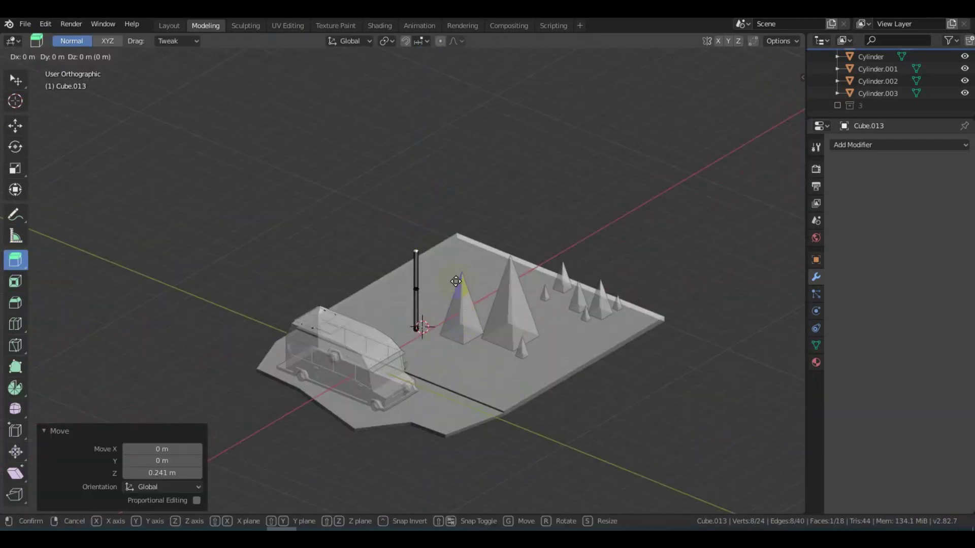
key(Tab)
key(KP_1)
click(505, 305)
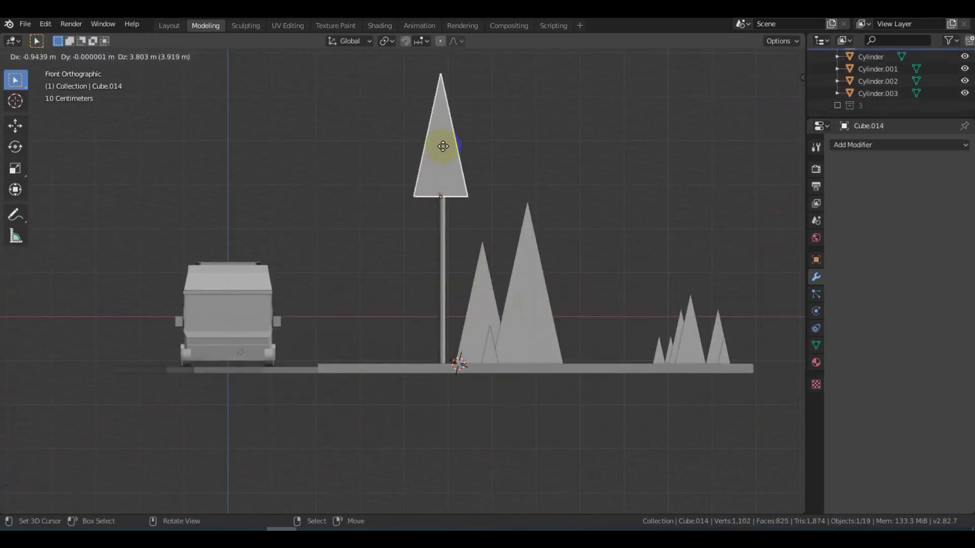
click(443, 146)
Loop-cut the cone and widen its lower section into a tier
key(KP_7)
key(KP_Decimal)
key(KP_1)
key(Tab)
key(ctrl+r)
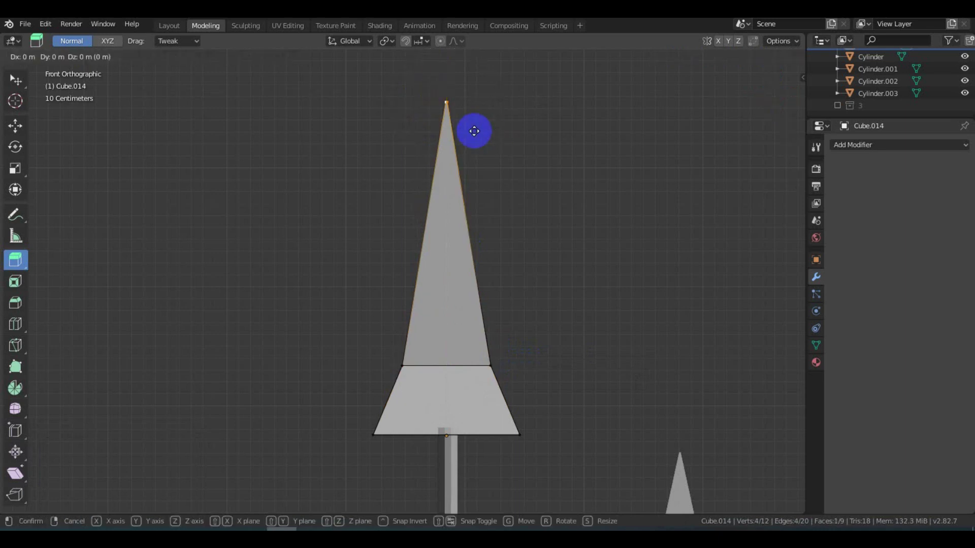
click(474, 131)
key(Tab)
scroll(457, 254, down, 3)
Add a stacked copy of the cone tier and lower it onto the tree
click(898, 144)
click(777, 163)
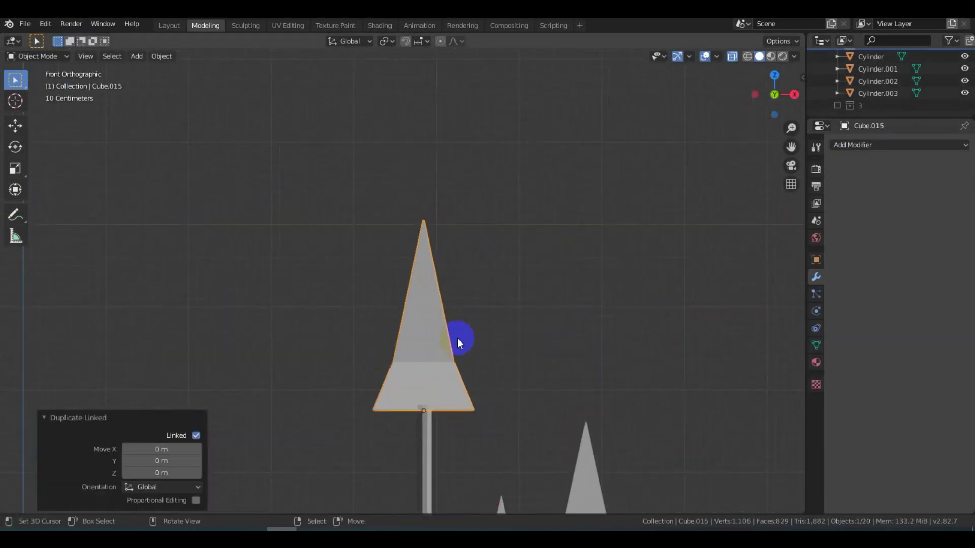
key(KP_3)
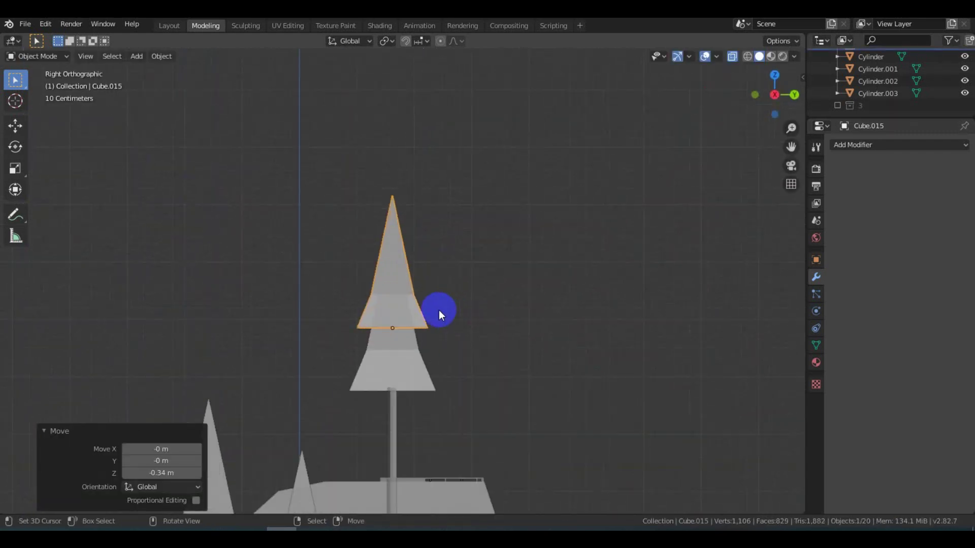
click(435, 293)
Duplicate the whole tree and move the copy along Y beside the first
drag(451, 285, 453, 187)
key(KP_1)
key(KP_3)
key(shift+d)
key(g)
click(637, 286)
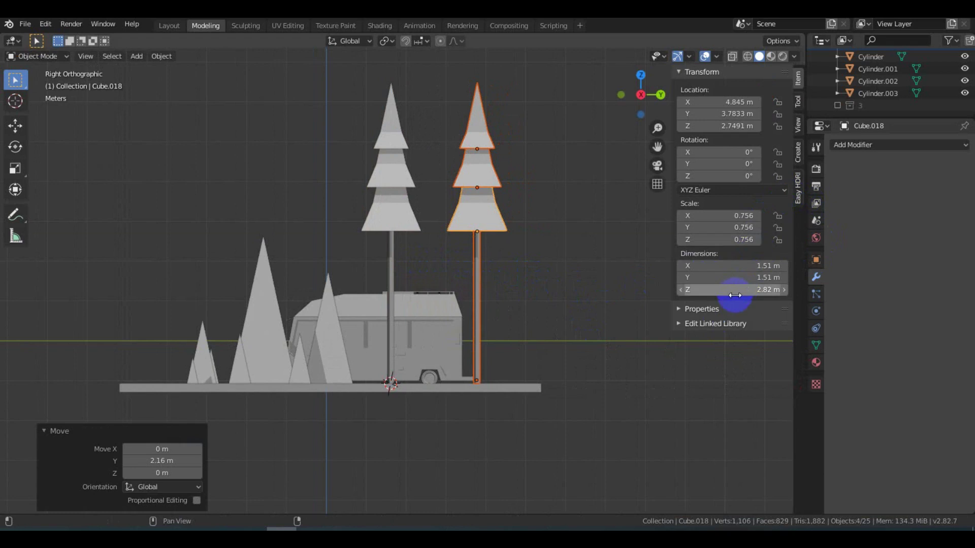
click(409, 68)
scroll(316, 406, up, 8)
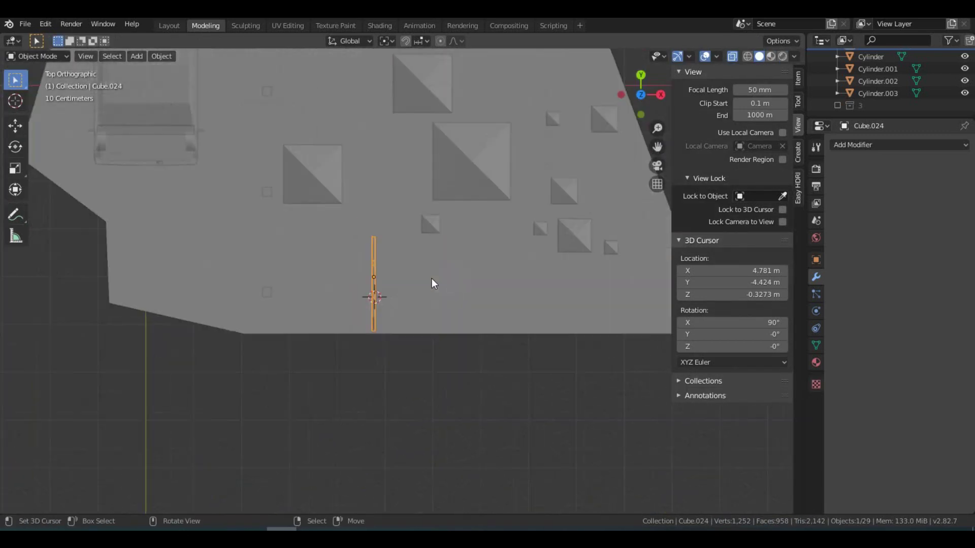
Start moving the flat block into place from the front view
key(KP_1)
key(KP_Decimal)
key(g)
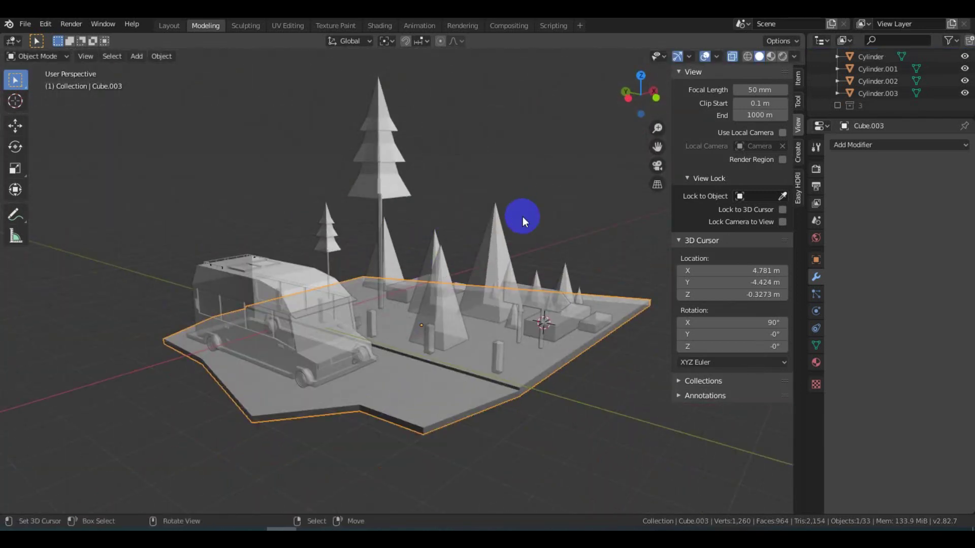
Duplicate a small block and move the copy beneath the island
mouse_move(522, 216)
middle_down()
mouse_move(321, 258)
mouse_move(308, 227)
mouse_move(500, 252)
mouse_move(314, 227)
middle_up()
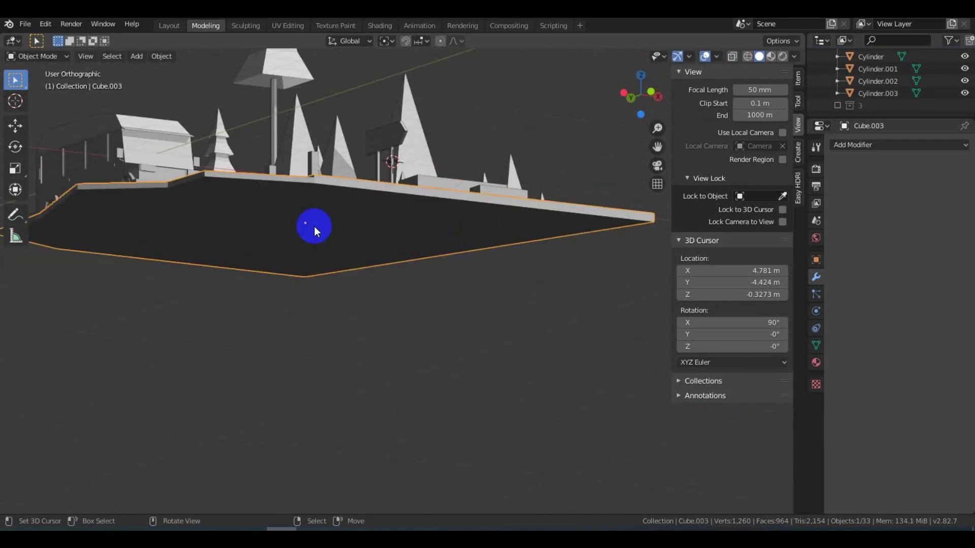
key(KP_1)
key(alt+d)
click(378, 239)
middle_drag(432, 243, 491, 249)
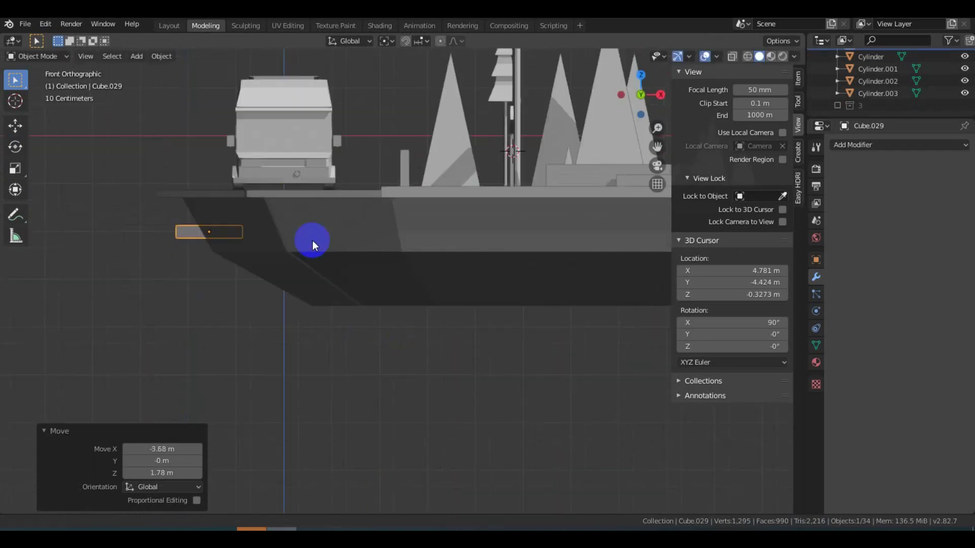
mouse_move(312, 246)
middle_down()
mouse_move(496, 277)
mouse_move(266, 240)
mouse_move(322, 272)
mouse_move(433, 280)
mouse_move(297, 257)
middle_up()
click(297, 256)
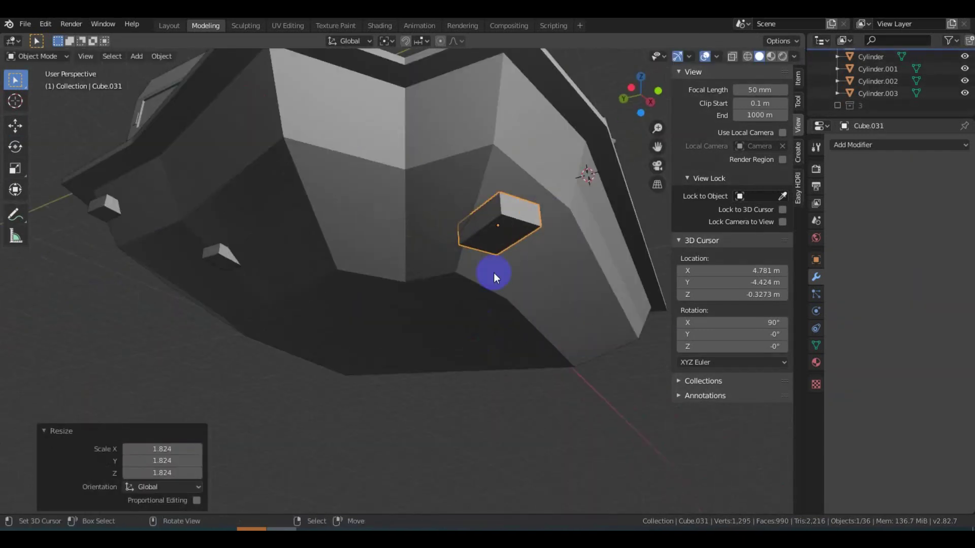
key(KP_7)
click(413, 273)
Duplicate another small block and place it under the island
mouse_move(413, 273)
middle_down()
mouse_move(385, 277)
mouse_move(338, 235)
middle_up()
key(shift+d)
click(429, 231)
middle_drag(429, 231, 448, 354)
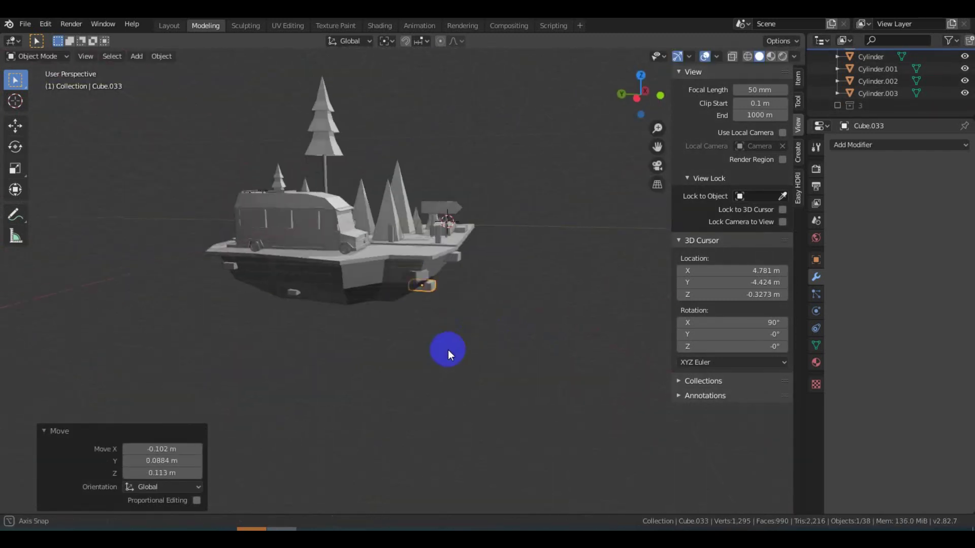
key(KP_7)
scroll(203, 355, up, 5)
click(112, 414)
Slide the block along Y and scale it under the island
click(470, 475)
key(g)
key(y)
mouse_move(470, 476)
middle_down()
mouse_move(256, 269)
mouse_move(376, 294)
mouse_move(425, 260)
middle_up()
click(241, 290)
key(s)
click(424, 260)
Check the island base in Edit Mode from a side view
mouse_move(390, 221)
middle_down()
mouse_move(396, 273)
mouse_move(405, 241)
middle_up()
click(363, 278)
key(Tab)
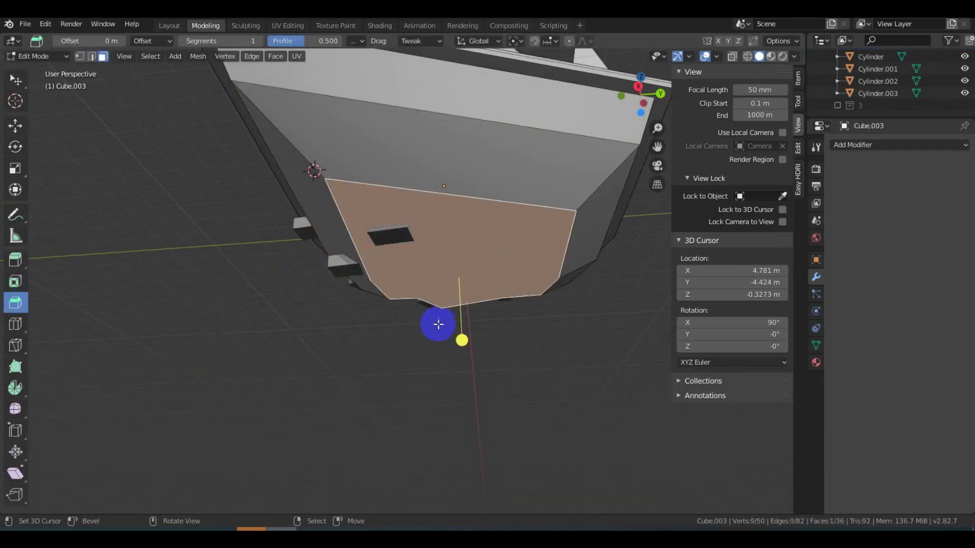
key(Tab)
middle_drag(461, 288, 490, 344)
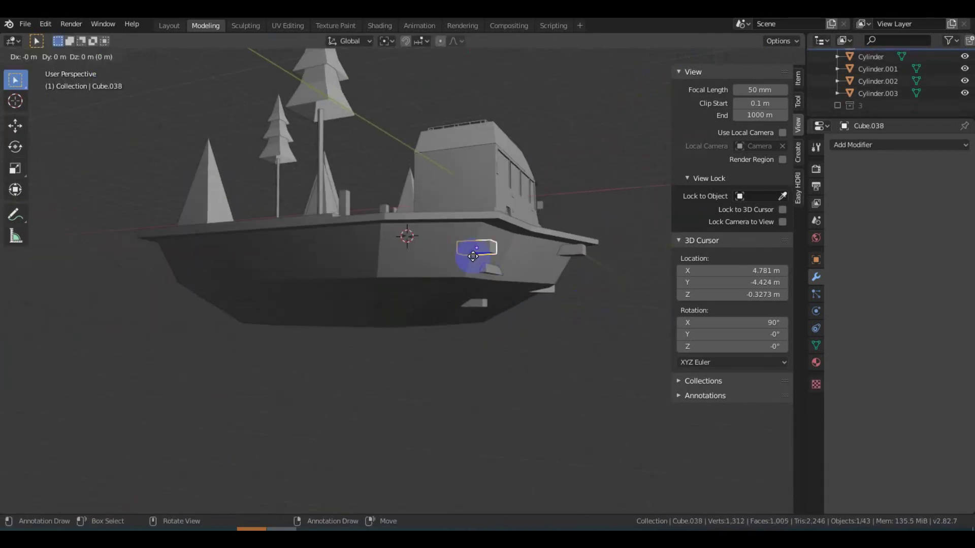
Undo the last change and duplicate another block close to the island's hull
key(ctrl+z)
scroll(391, 291, up, 5)
middle_drag(391, 292, 178, 292)
key(g)
mouse_move(427, 331)
middle_down()
mouse_move(355, 283)
mouse_move(381, 217)
mouse_move(305, 246)
middle_up()
key(shift+d)
Set the block's height along Z and place another copy on the island
key(z)
click(373, 222)
scroll(305, 246, down, 5)
key(shift+d)
key(z)
click(475, 264)
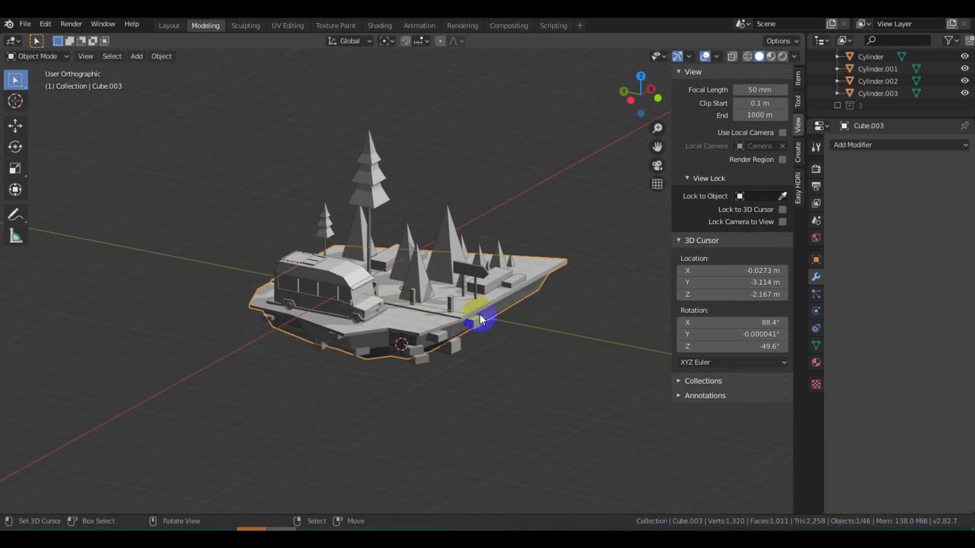
scroll(481, 319, up, 5)
Select the island's corner vertices in Edit Mode from top view with X-ray on
key(Tab)
middle_drag(392, 212, 501, 209)
key(KP_7)
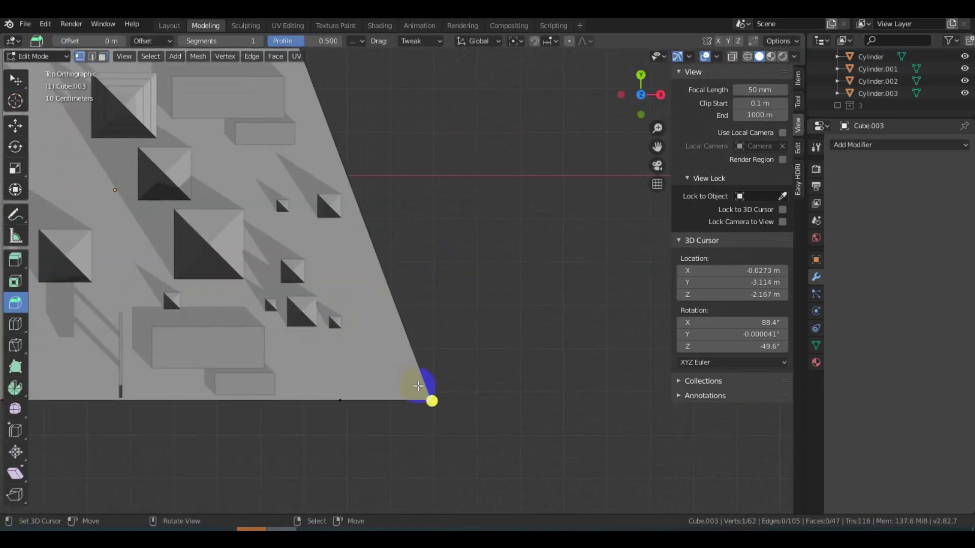
key(alt+z)
drag(417, 386, 449, 395)
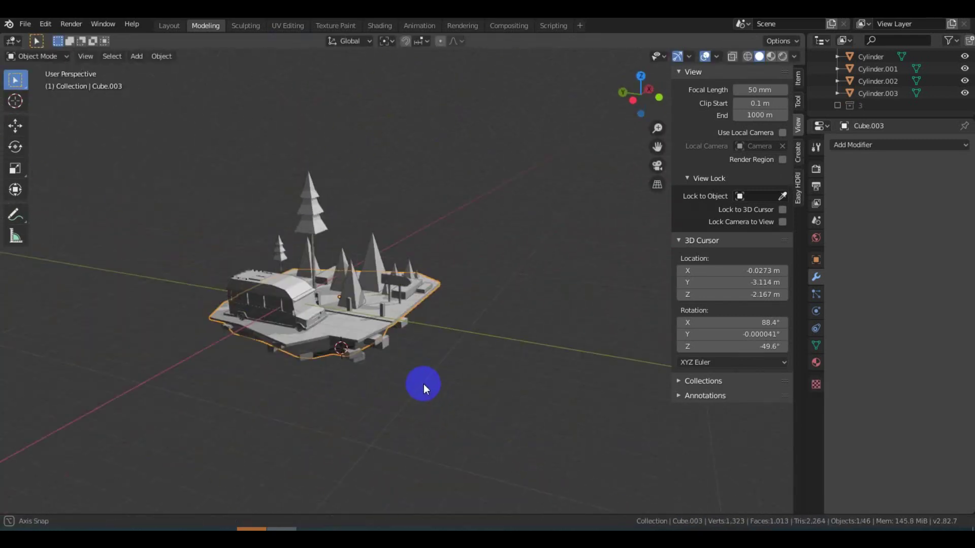
scroll(406, 394, up, 5)
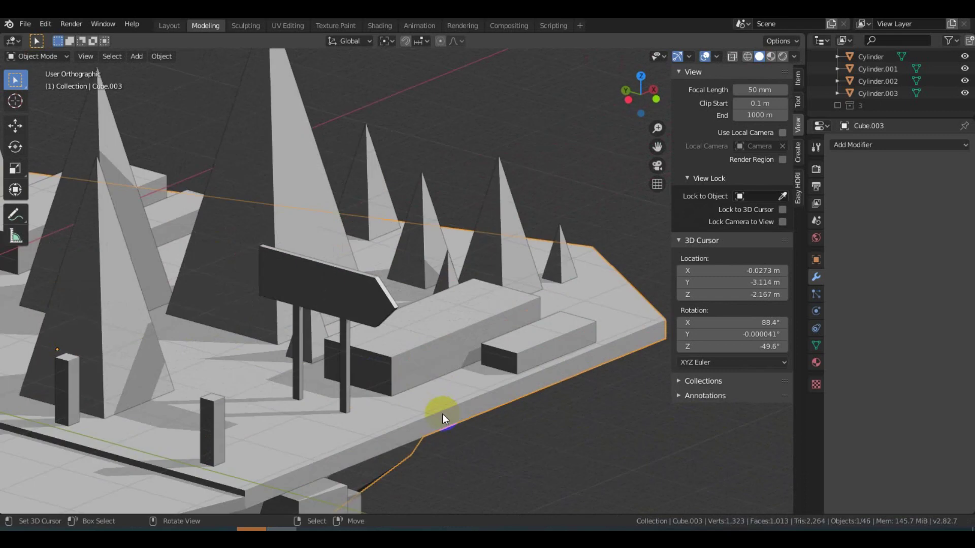
scroll(442, 409, up, 3)
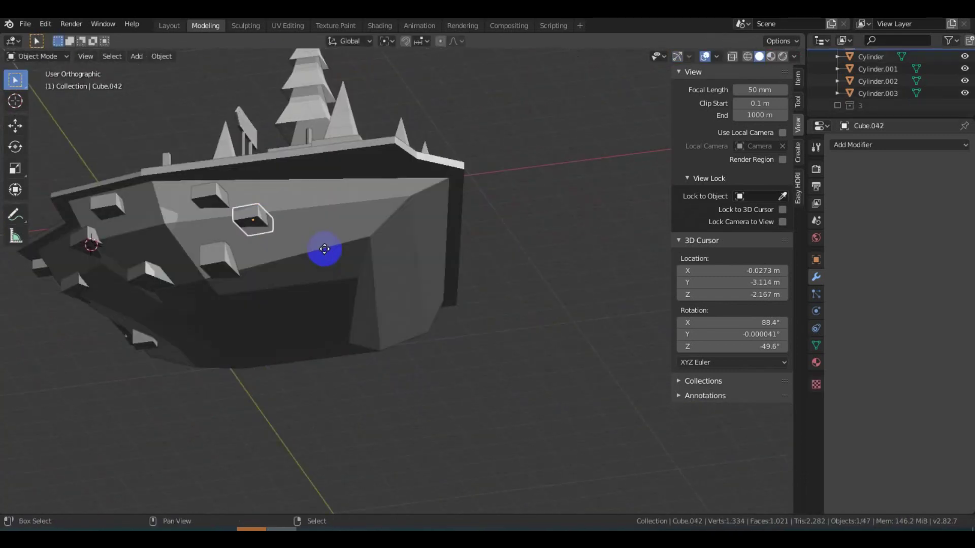
Duplicate the selected block and select the van from a side view
key(shift+d)
mouse_move(315, 257)
middle_down()
mouse_move(315, 227)
mouse_move(268, 280)
middle_up()
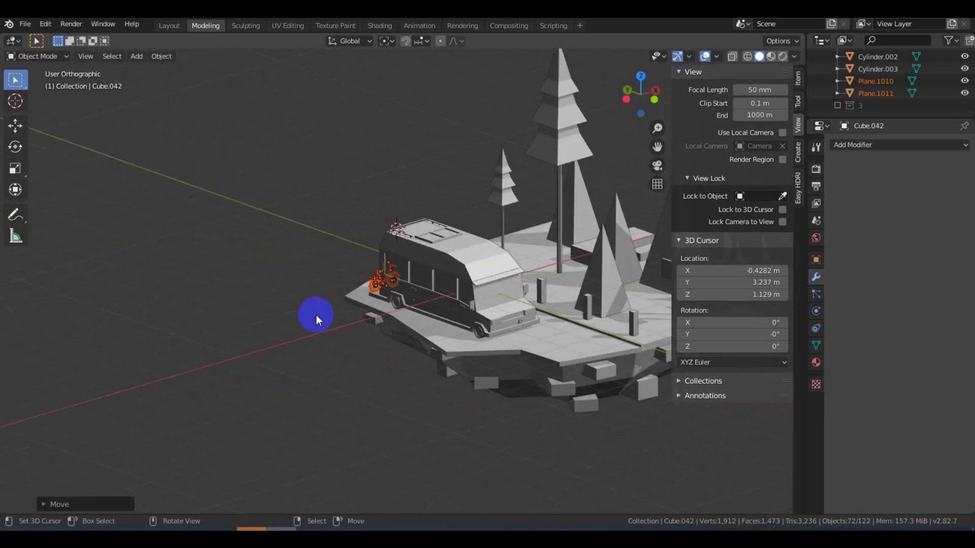
click(463, 322)
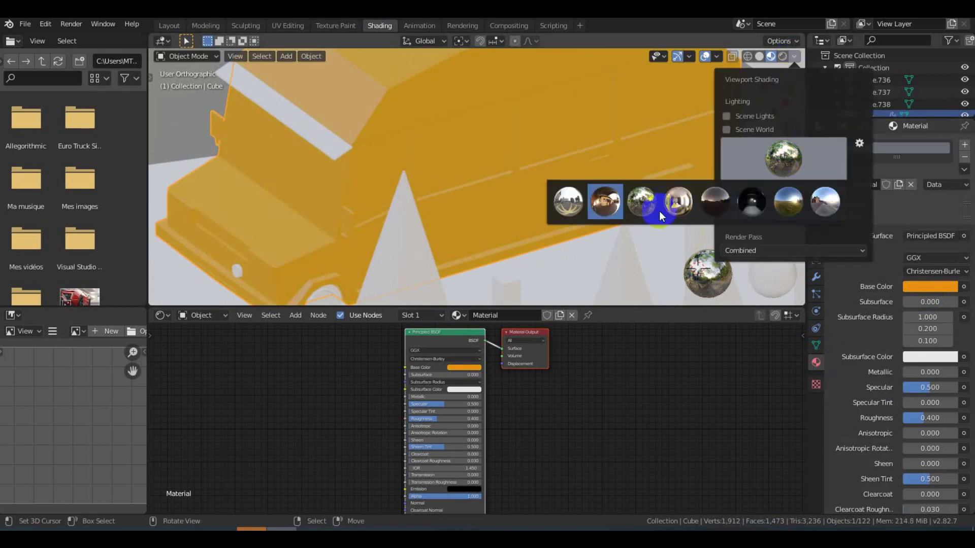
Preview the van under a studio lighting HDRI and select faces on it
click(680, 208)
click(818, 206)
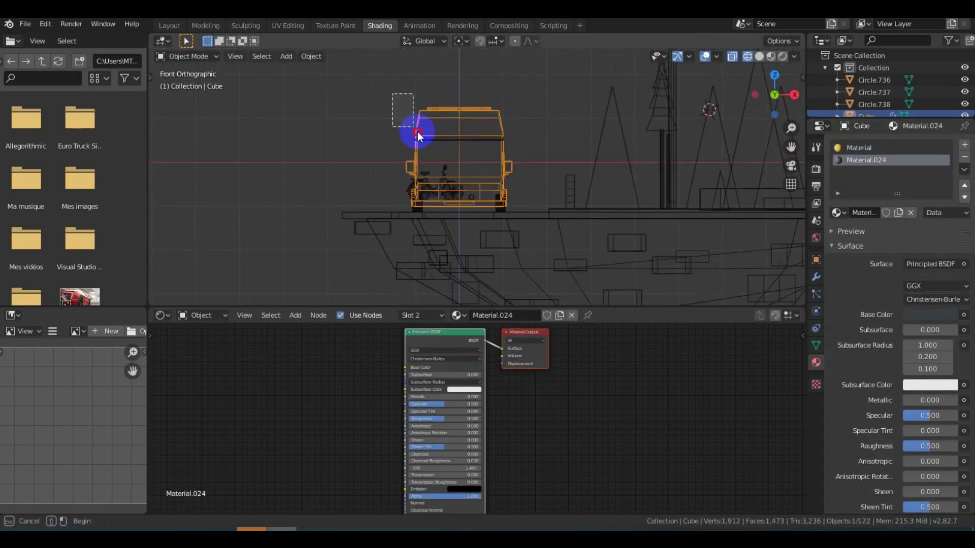
drag(379, 82, 523, 215)
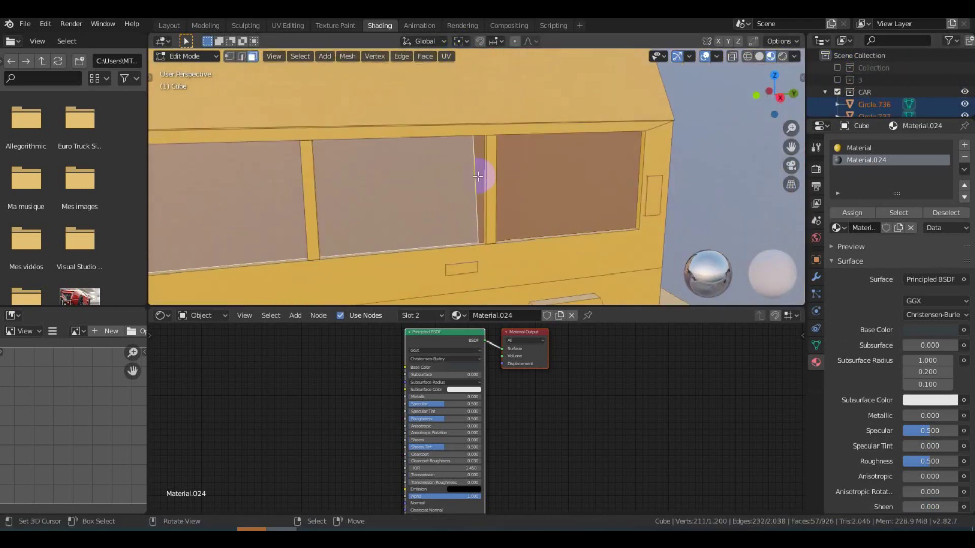
key(g)
key(y)
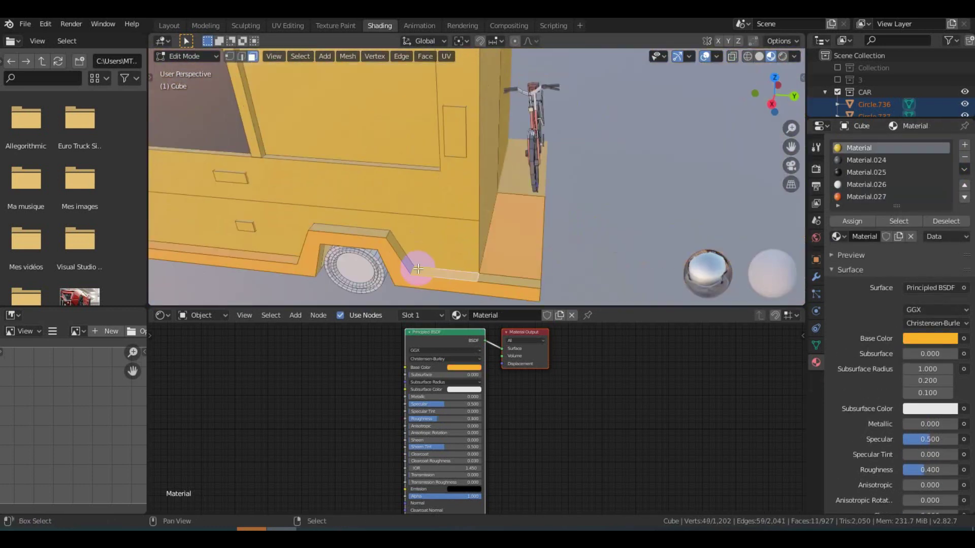
Create a new material in an empty slot and select a connected part of the van
click(875, 198)
click(887, 236)
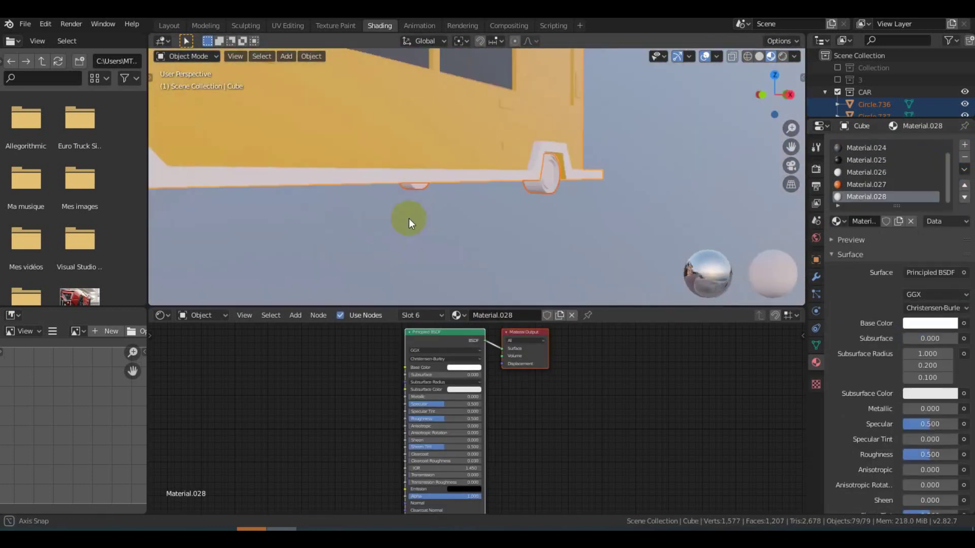
click(435, 219)
key(ctrl+l)
Pick Material.029 in the island's slot list, orbit the island, and leave Edit Mode
click(864, 199)
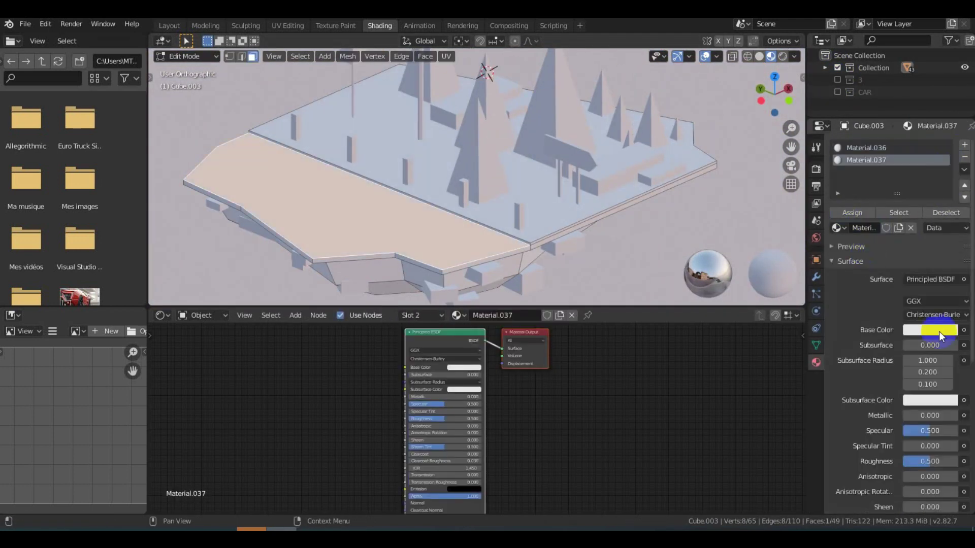
middle_drag(468, 278, 452, 217)
key(Tab)
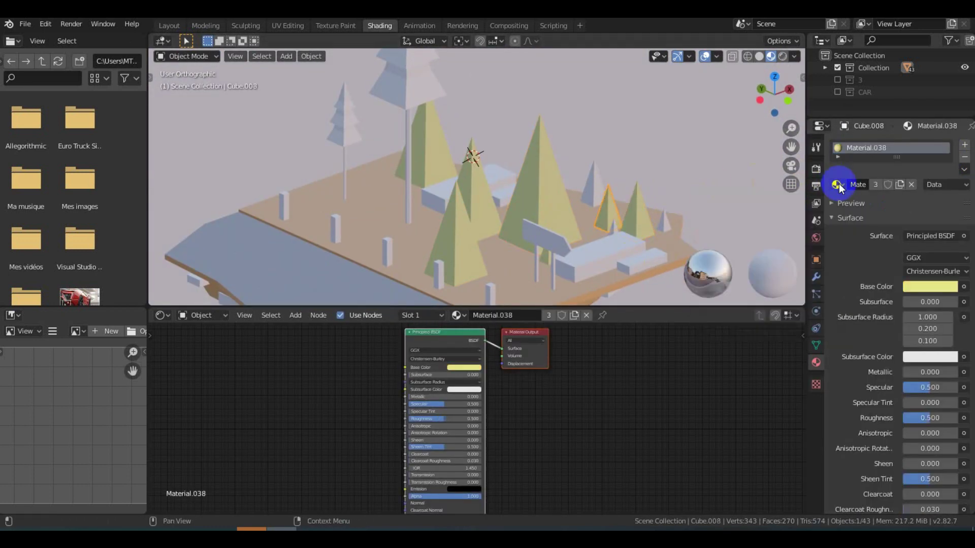
Set the Base Color of Cube.024's material and browse existing materials to reuse
click(911, 286)
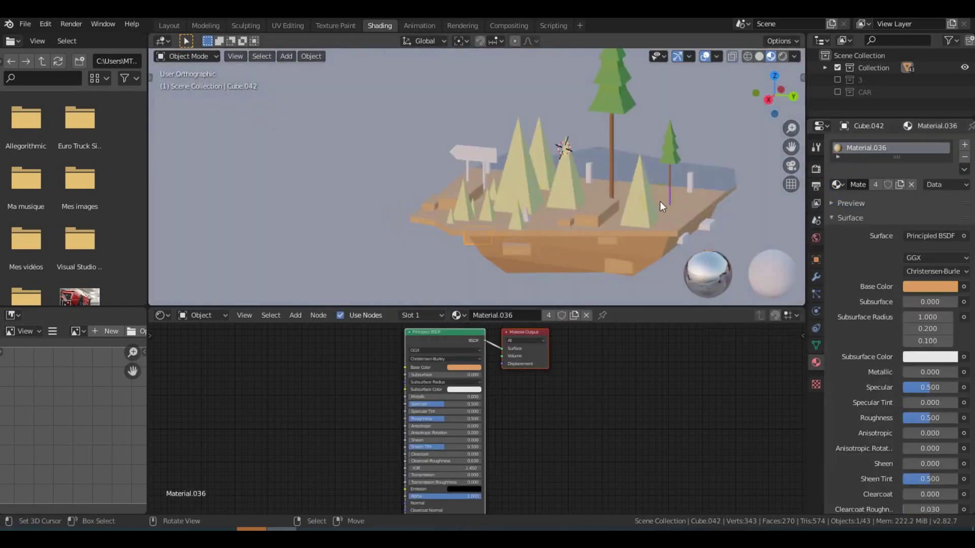
click(837, 184)
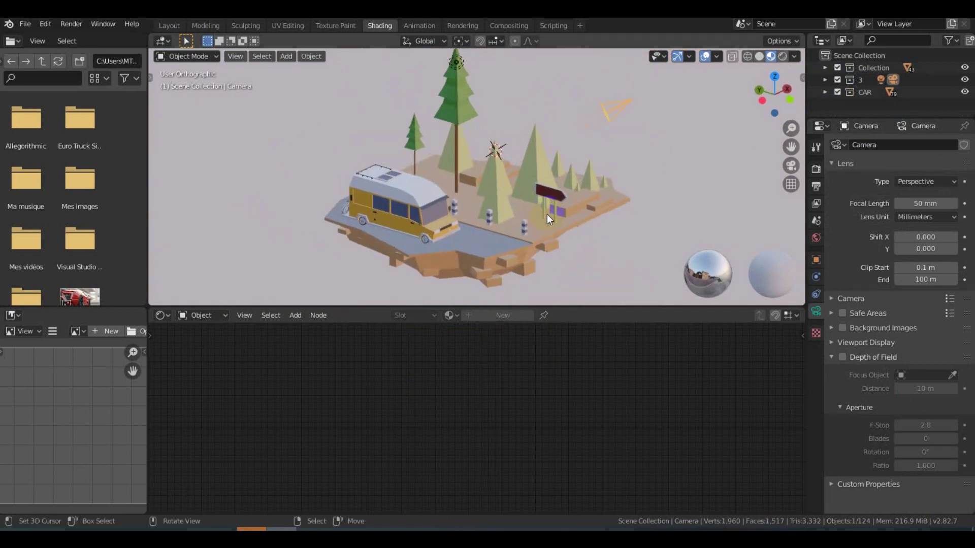
Preview the scene in rendered shading and try re-aiming the sun light, cancelling the change
key(z)
click(557, 135)
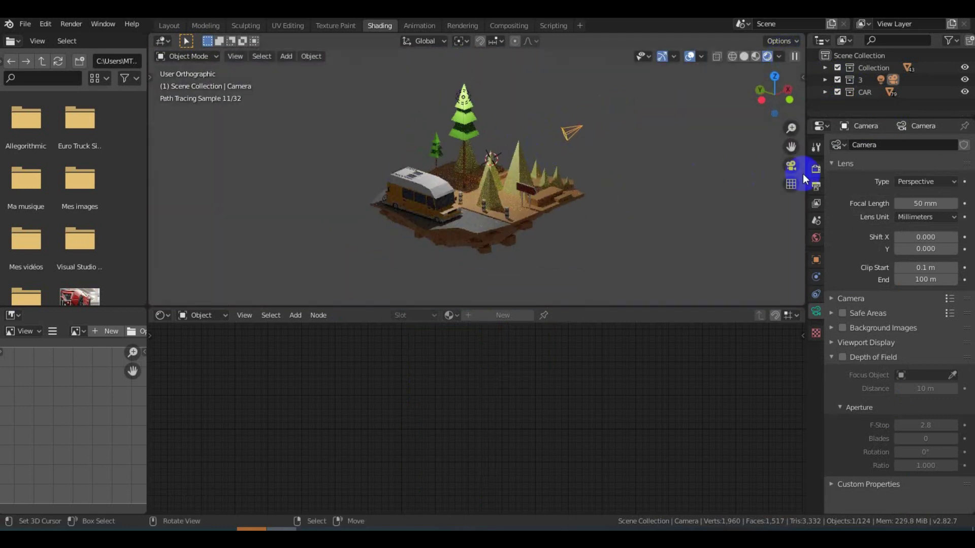
click(802, 174)
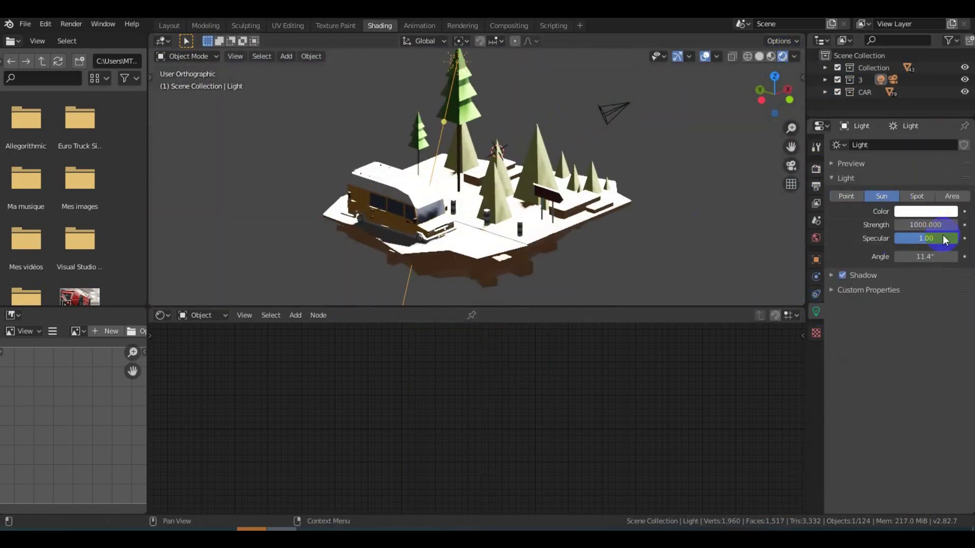
middle_drag(624, 188, 507, 157)
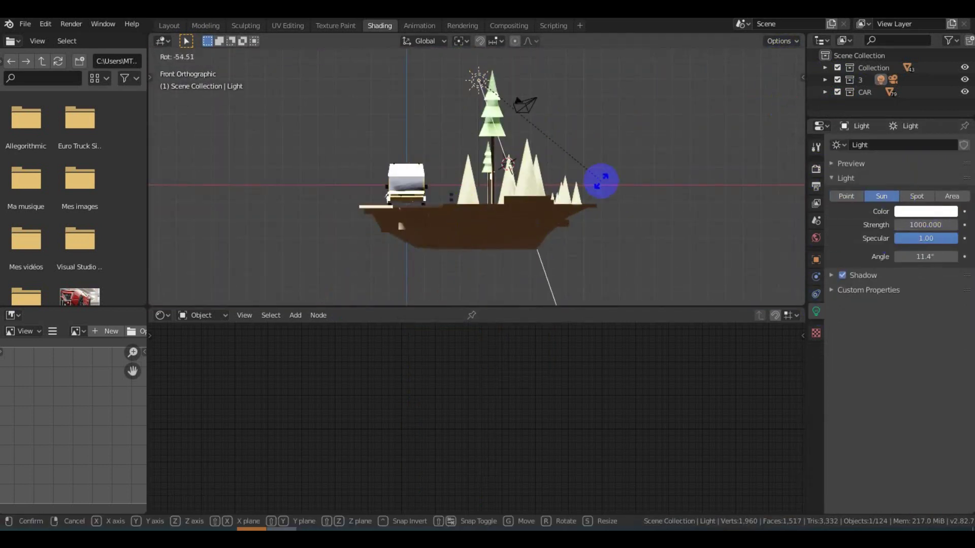
right_click(886, 228)
middle_drag(529, 212, 559, 200)
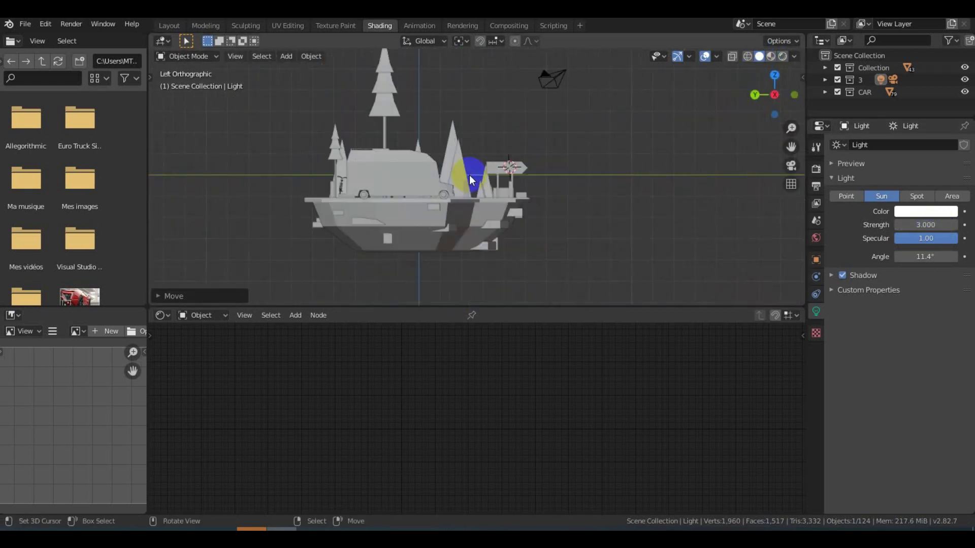
Add a text object reading '2.8' and rotate it 90° about X
key(shift+a)
click(457, 215)
key(Tab)
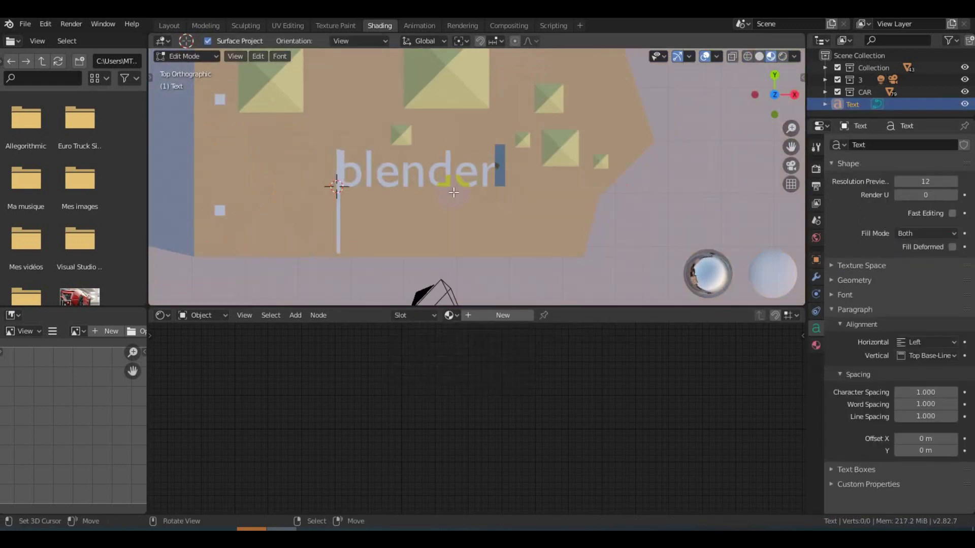
text( 2.8)
key(Tab)
key(r)
key(x)
key(9)
key(0)
key(Return)
Enlarge the text and move it along X onto the signboard
key(KP_3)
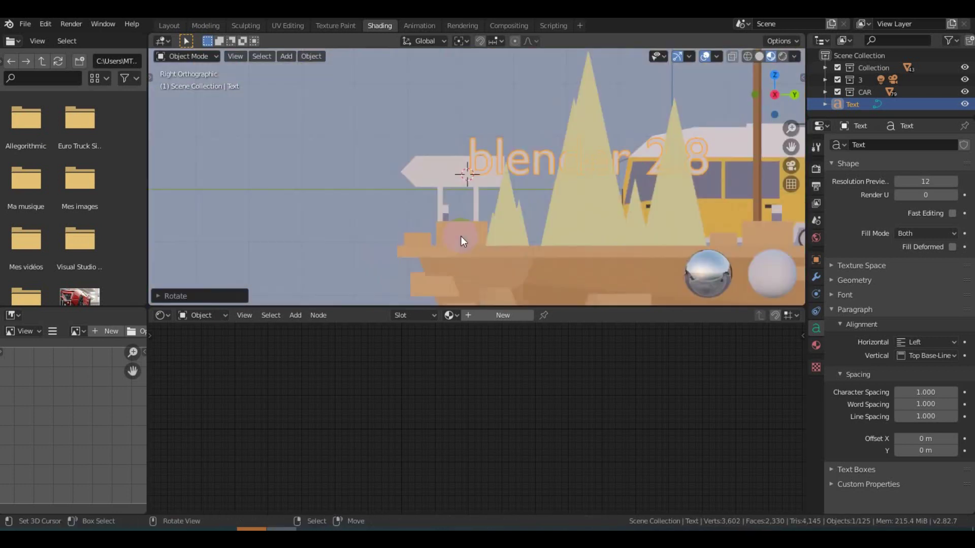
key(ctrl+KP_3)
scroll(442, 186, up, 3)
key(s)
click(455, 242)
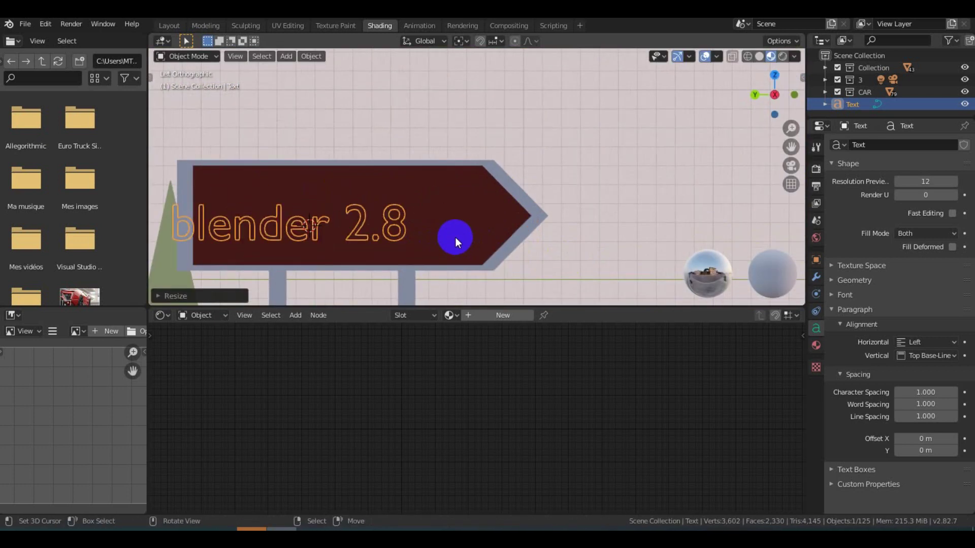
middle_drag(456, 242, 393, 188)
scroll(393, 188, up, 4)
key(g)
key(x)
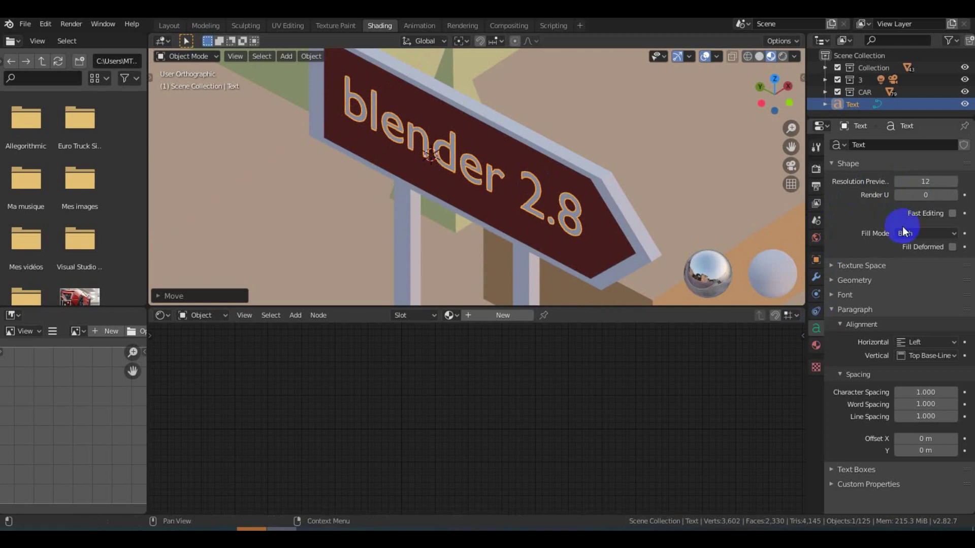
Give the text a 0.02 m geometry extrusion and preview it rendered
click(833, 163)
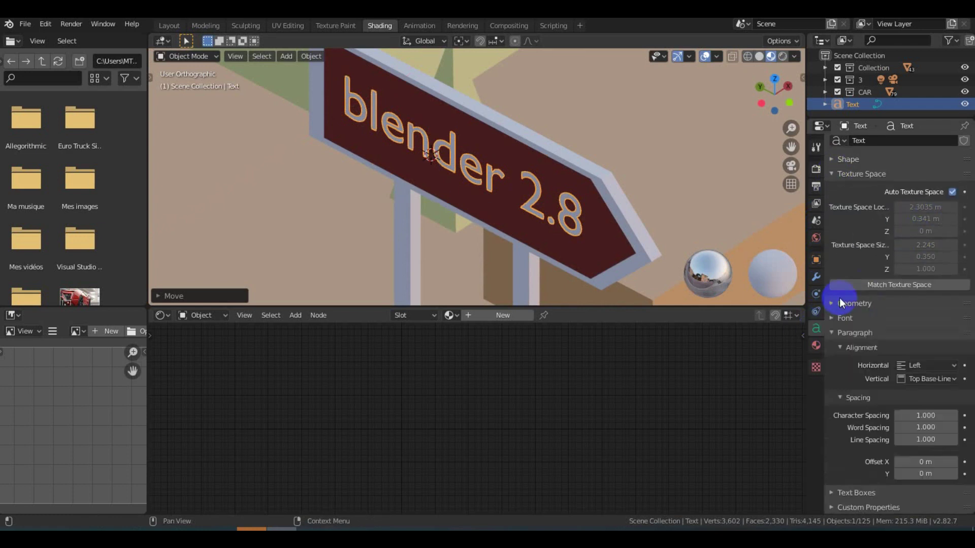
click(839, 300)
scroll(537, 217, down, 10)
scroll(504, 185, down, 2)
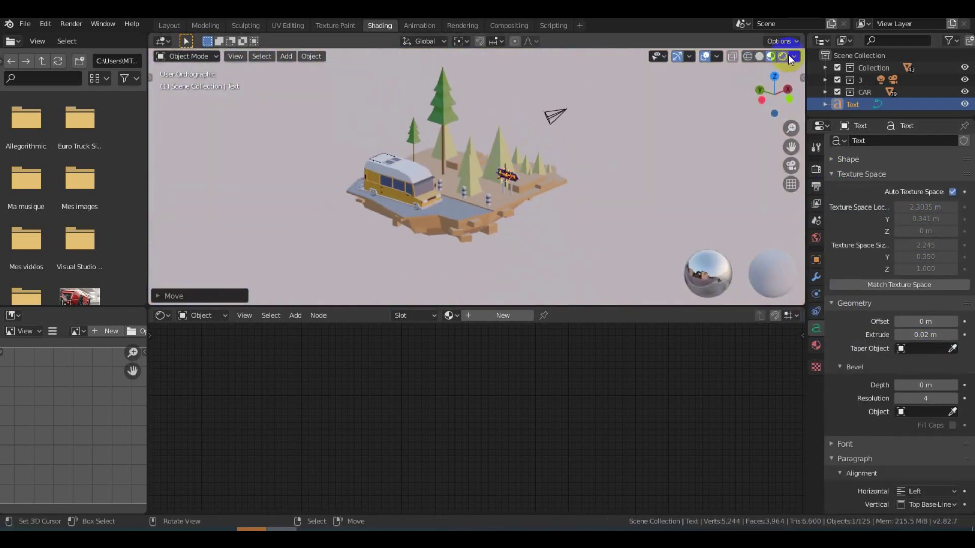
click(785, 56)
Set the World colour to an Environment Texture and load an HDRI image
click(501, 165)
click(815, 237)
click(934, 225)
click(951, 241)
double_click(397, 223)
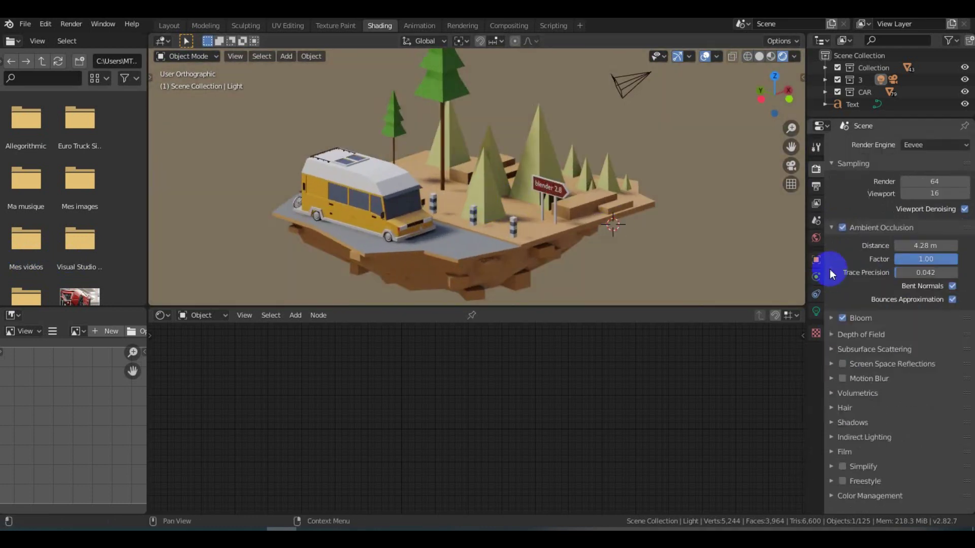
Enable screen space reflections and tune bloom (threshold 0.140, radius 7.349) and ambient occlusion
click(835, 273)
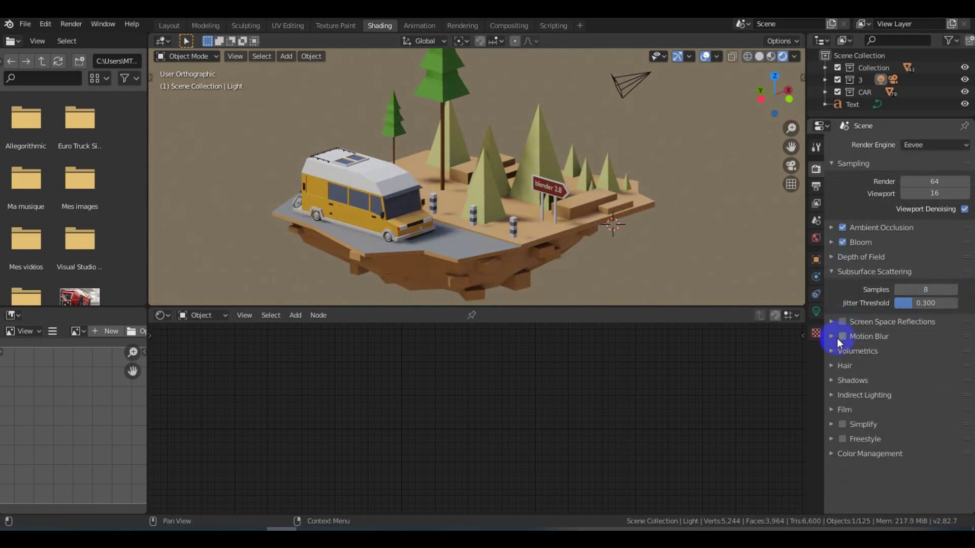
click(843, 301)
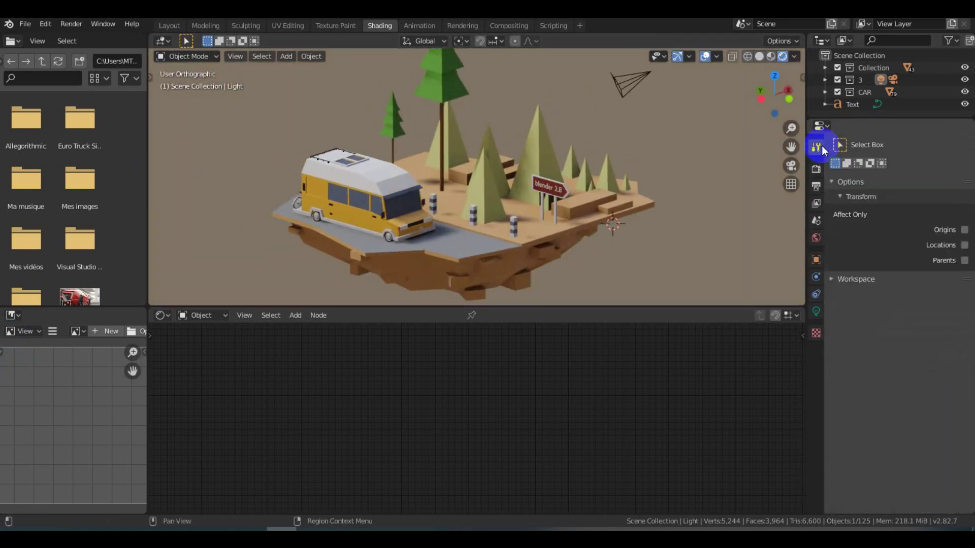
click(833, 178)
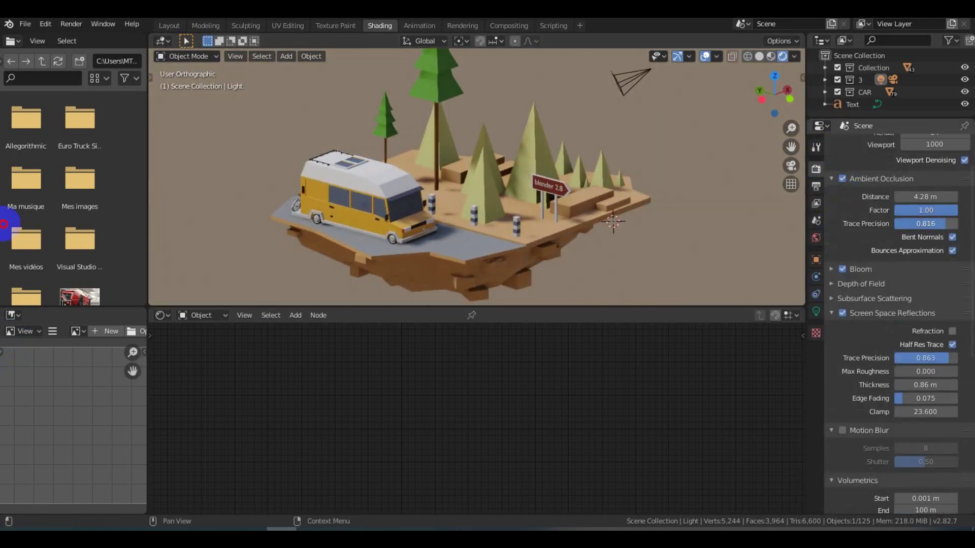
click(853, 270)
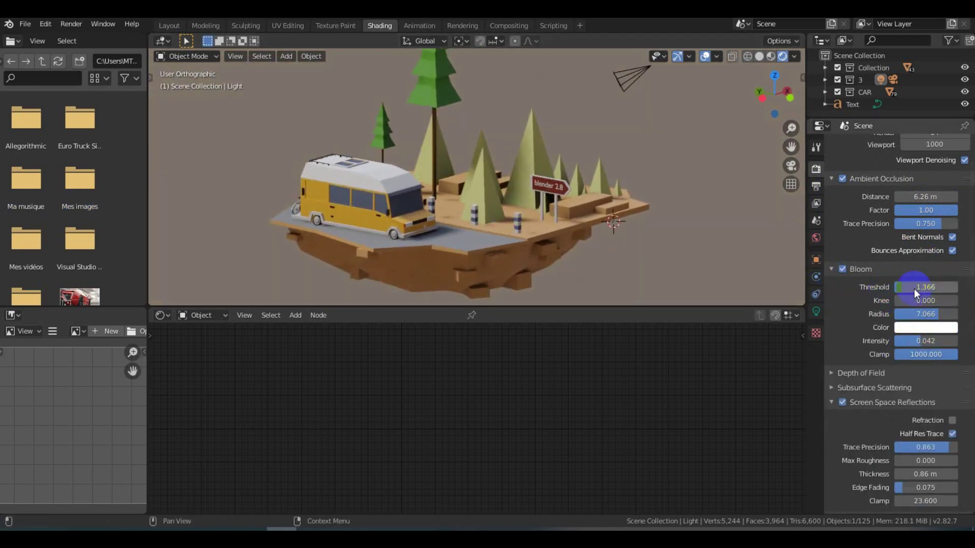
drag(914, 288, 899, 289)
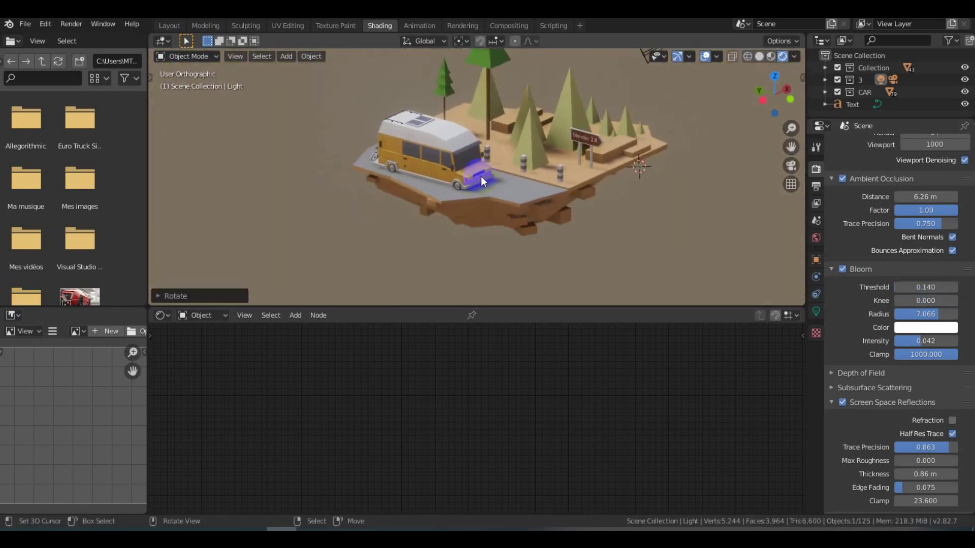
drag(922, 309, 920, 310)
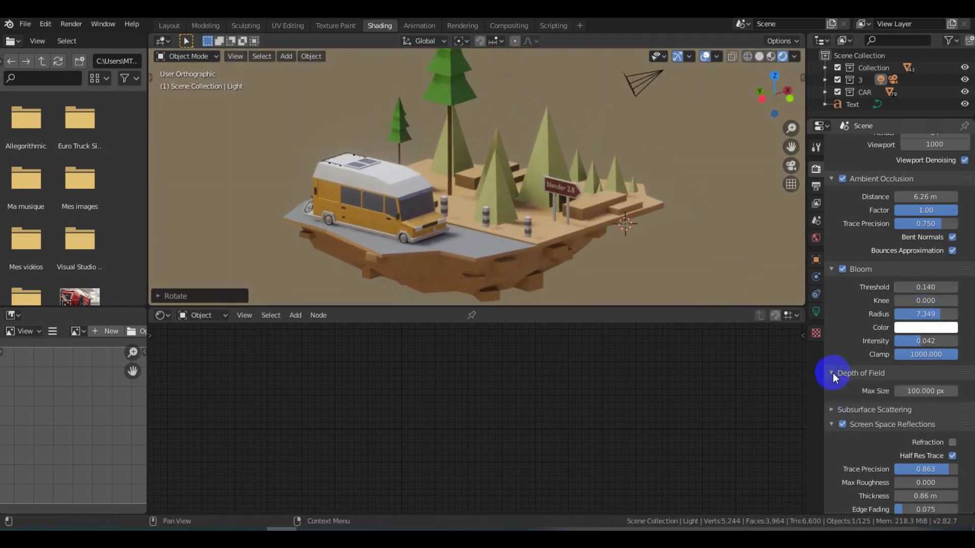
drag(904, 396, 931, 396)
scroll(916, 358, down, 3)
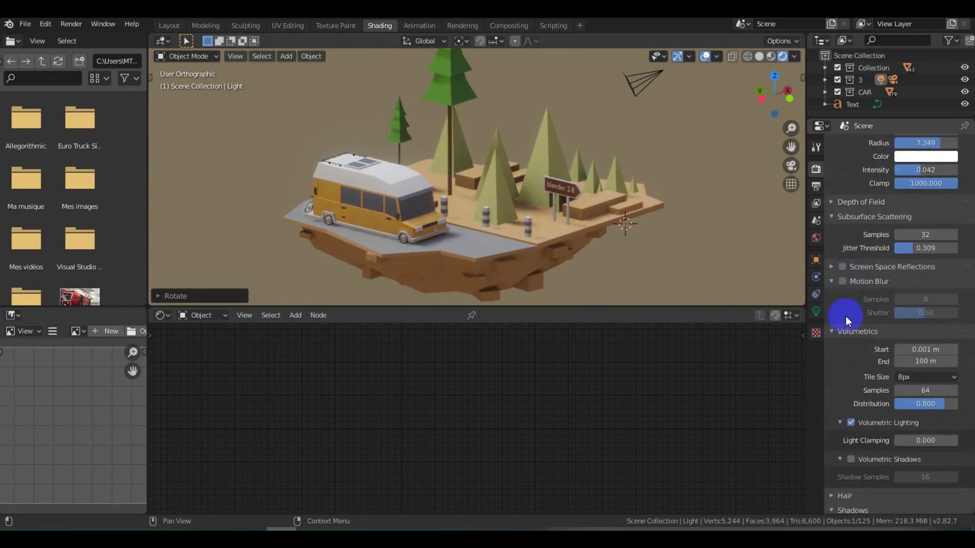
drag(843, 281, 844, 455)
click(853, 455)
Tweak a value in the Simplify render settings
scroll(856, 419, down, 3)
click(834, 404)
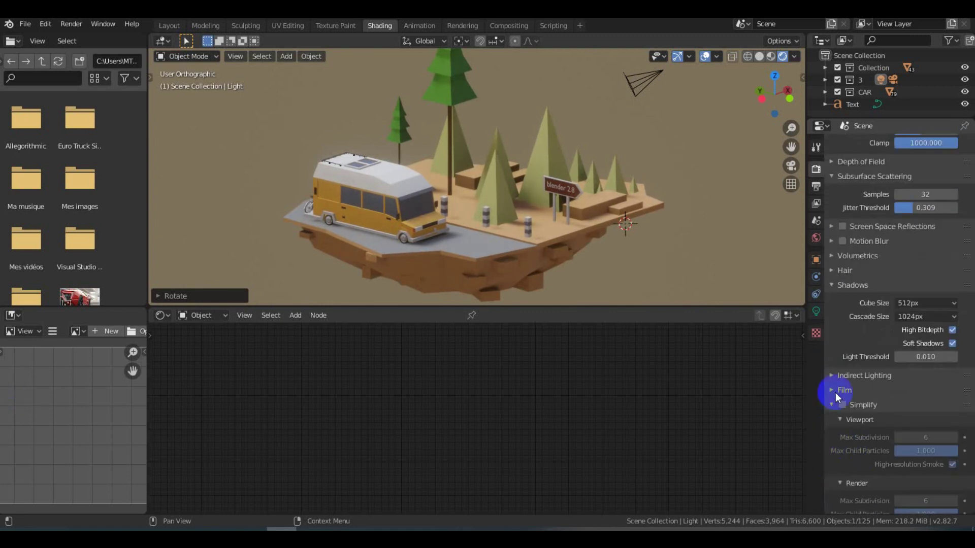
scroll(914, 330, down, 1)
scroll(843, 353, down, 3)
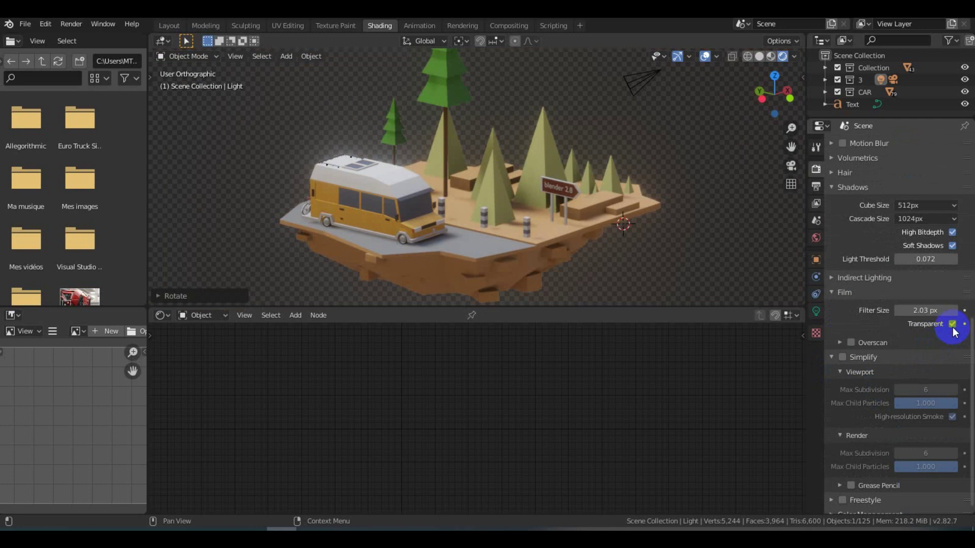
drag(899, 310, 933, 308)
click(832, 398)
Set colour management to exposure 0.862, gamma 0.828 and the Standard view transform
click(869, 428)
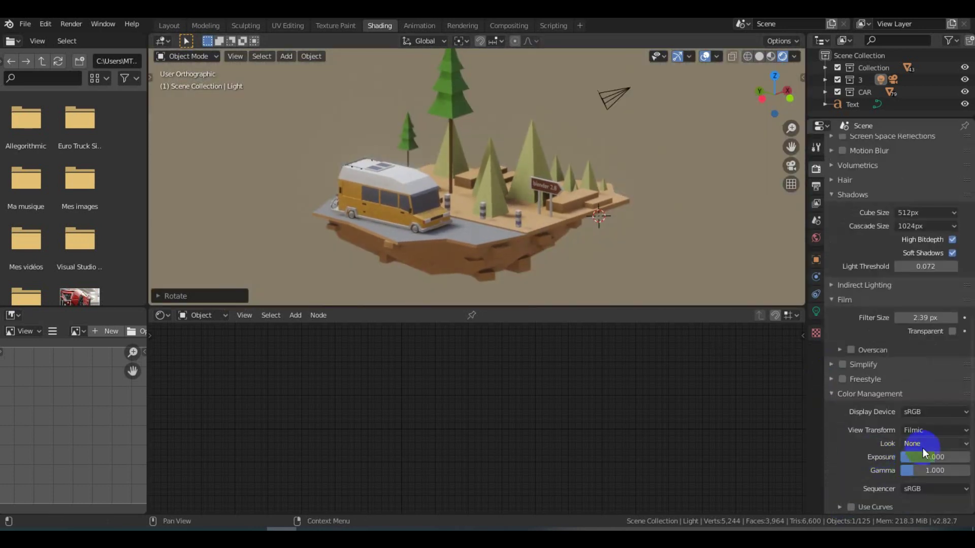
drag(922, 457, 934, 460)
middle_drag(538, 239, 518, 250)
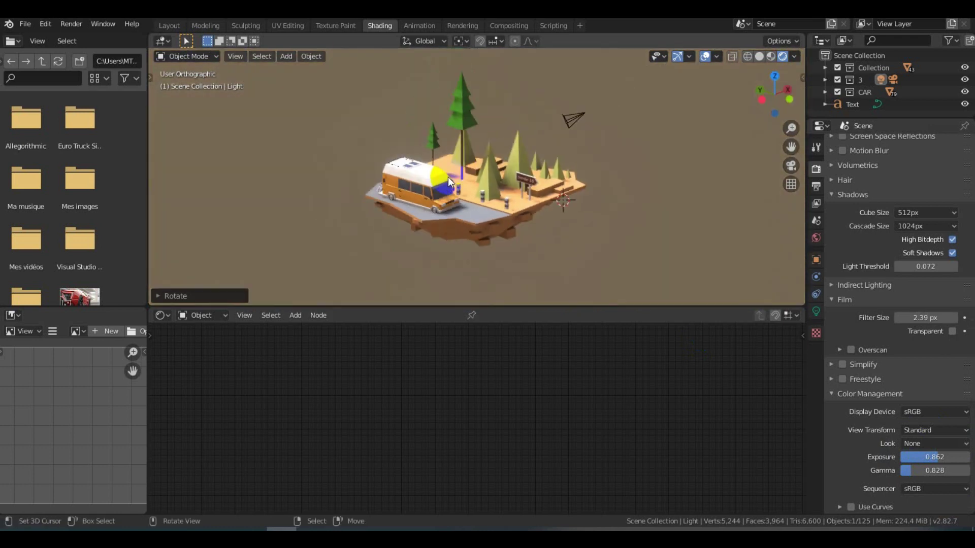
scroll(448, 176, up, 2)
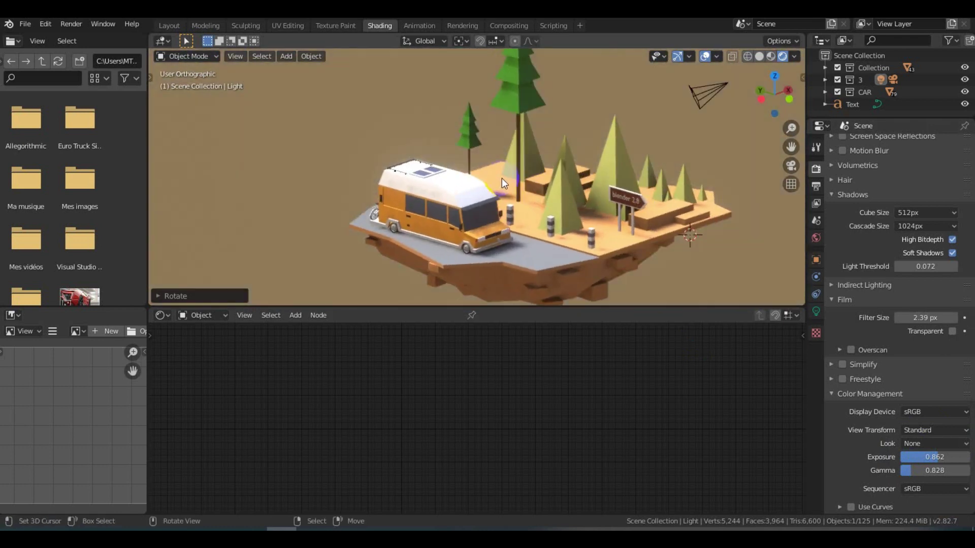
scroll(863, 406, down, 3)
click(934, 321)
click(889, 362)
click(934, 322)
click(901, 402)
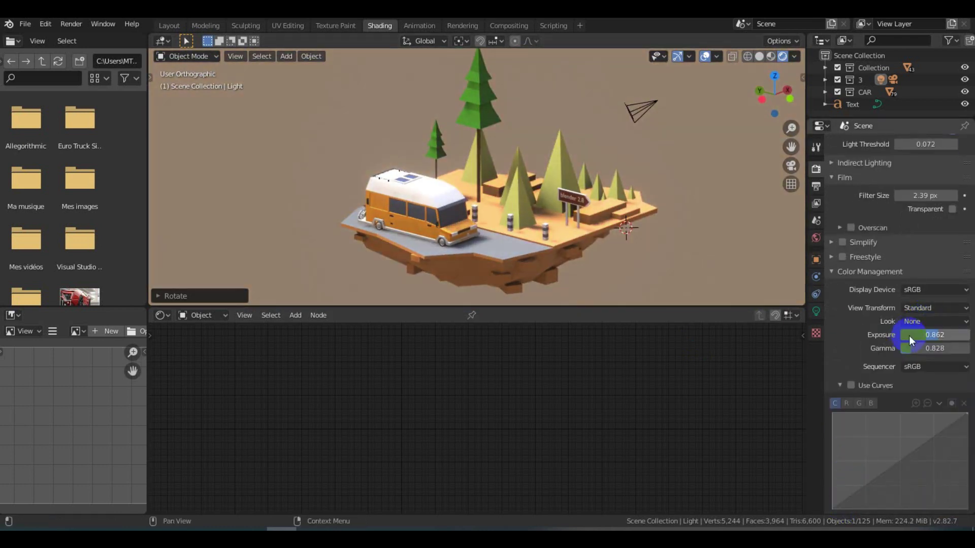
Raise the bloom threshold to 0.423 and inspect the depth of field settings
scroll(909, 336, up, 10)
scroll(840, 324, up, 10)
click(912, 330)
mouse_move(912, 331)
mouse_down()
mouse_move(907, 339)
mouse_move(934, 328)
mouse_up()
scroll(893, 365, down, 3)
click(832, 367)
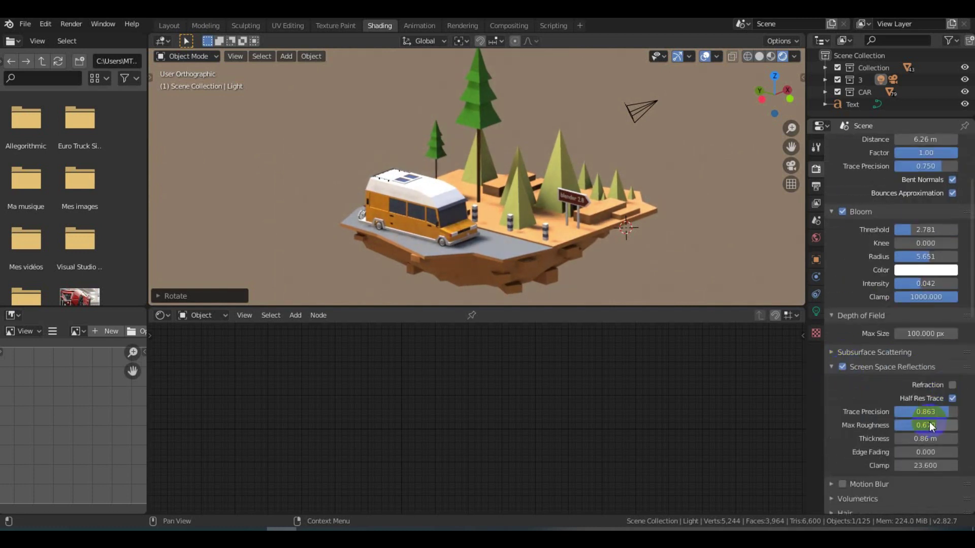
scroll(510, 139, up, 3)
scroll(495, 183, down, 6)
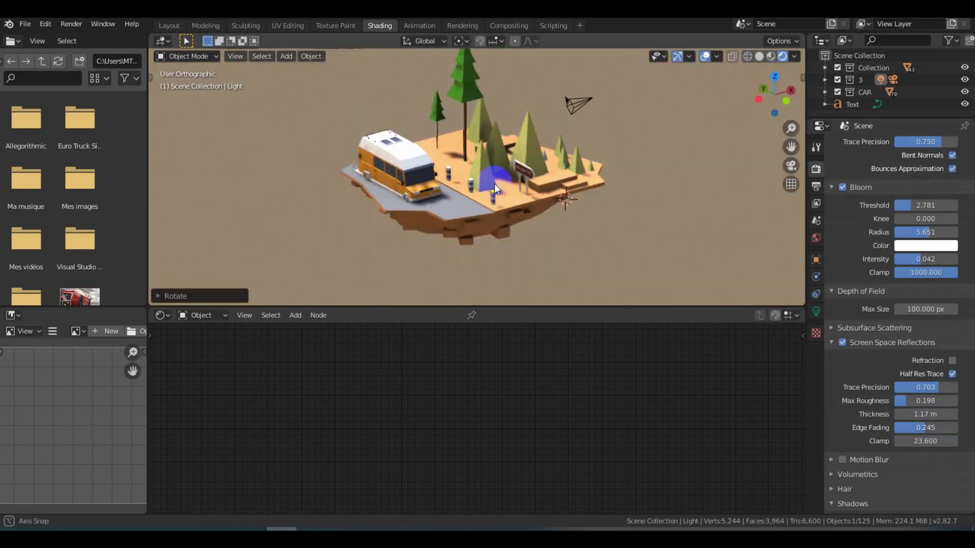
scroll(526, 176, up, 3)
scroll(861, 347, down, 8)
Strengthen the ambient occlusion and readjust the bloom threshold
click(857, 279)
scroll(893, 254, down, 5)
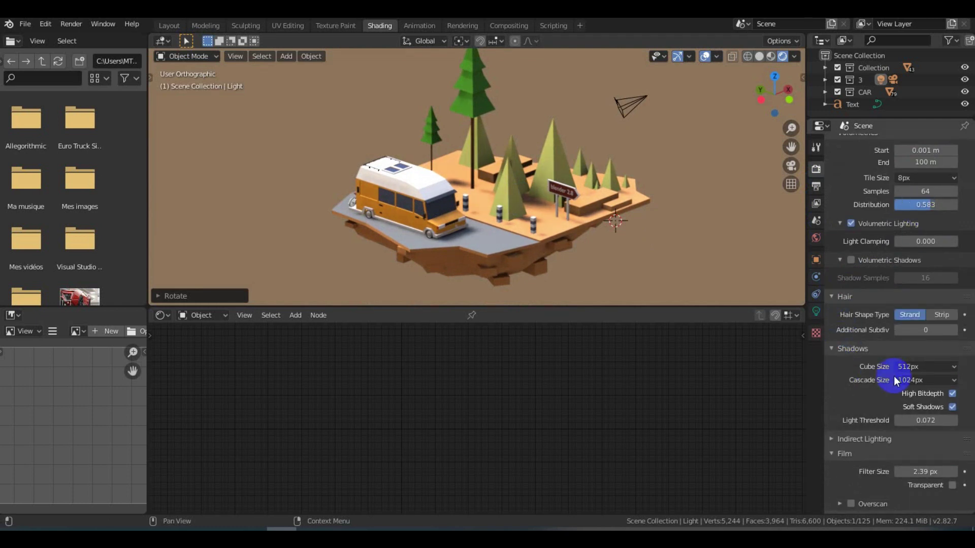
scroll(894, 376, down, 5)
click(842, 250)
click(835, 266)
scroll(848, 278, up, 8)
scroll(841, 287, up, 7)
mouse_move(898, 211)
mouse_down()
mouse_move(942, 210)
mouse_move(940, 226)
mouse_up()
click(831, 269)
scroll(889, 264, down, 1)
drag(877, 262, 962, 263)
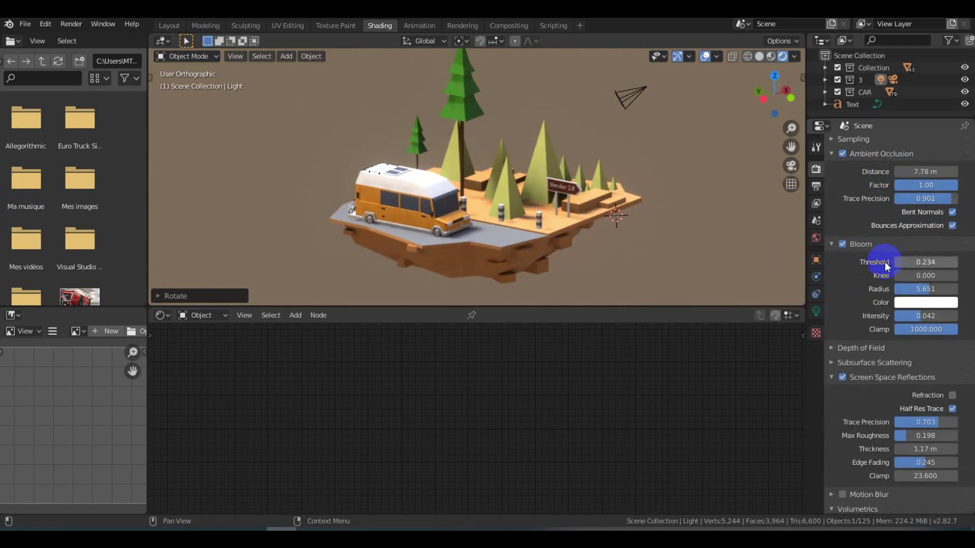
middle_drag(385, 224, 407, 230)
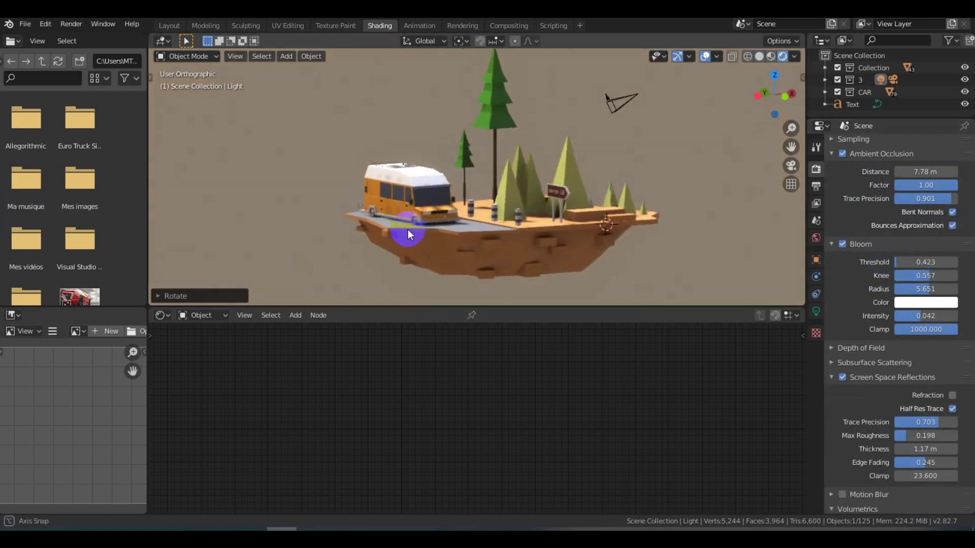
Set shadow cube and cascade sizes to 4096px with light threshold 0.392
click(861, 348)
scroll(884, 313, down, 5)
click(838, 236)
scroll(934, 239, down, 3)
click(877, 304)
click(925, 236)
click(860, 331)
mouse_move(569, 287)
middle_down()
mouse_move(512, 237)
mouse_move(554, 228)
middle_up()
scroll(914, 244, down, 3)
drag(925, 240, 967, 242)
scroll(832, 203, down, 4)
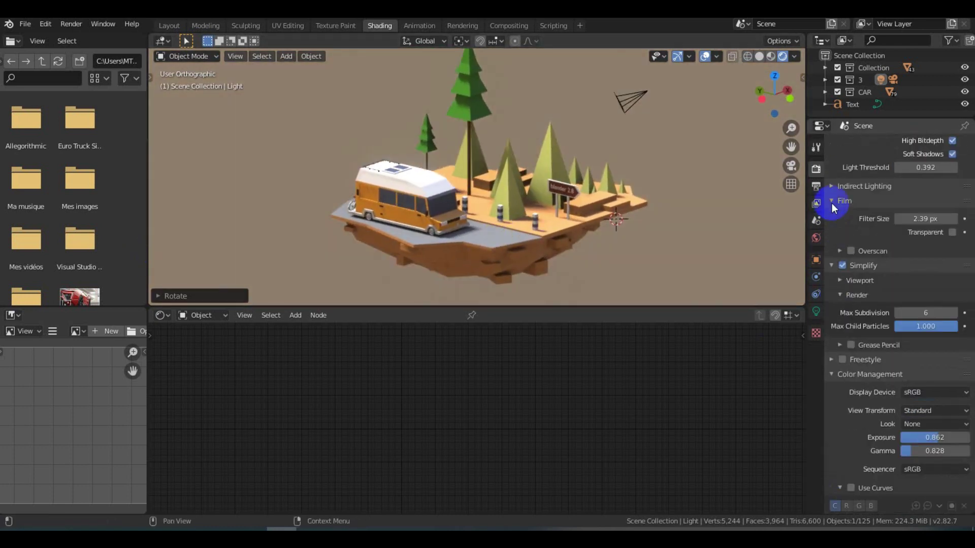
Lower the irradiance smoothing to 0.65 and orbit around the diorama
click(835, 186)
click(921, 298)
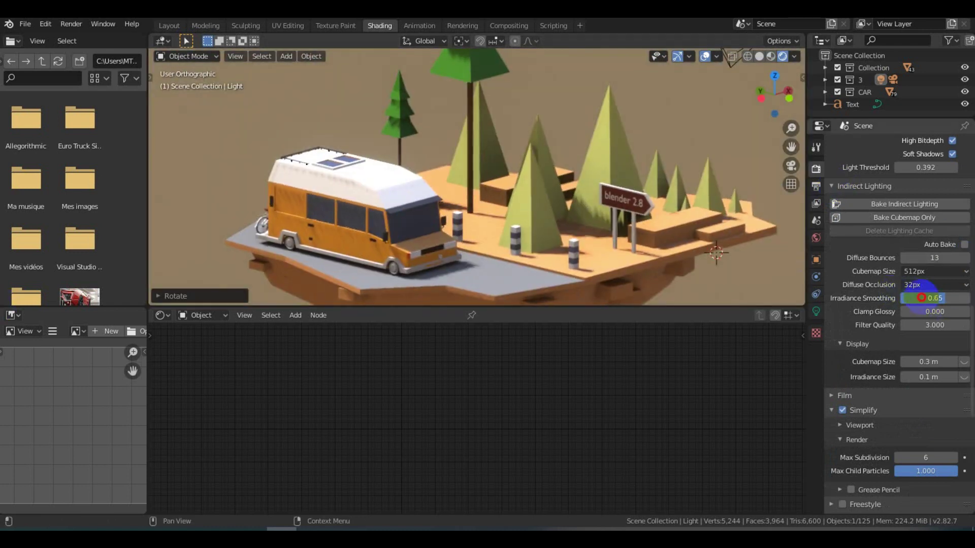
drag(835, 263, 832, 304)
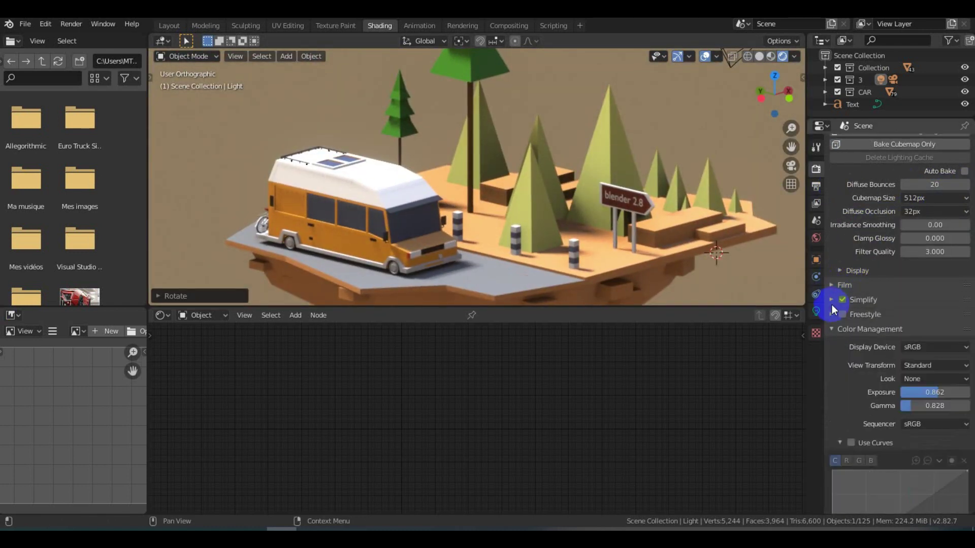
middle_drag(569, 223, 552, 223)
Look through the scene camera and set its orthographic scale to 20.01 to frame the island
key(KP_0)
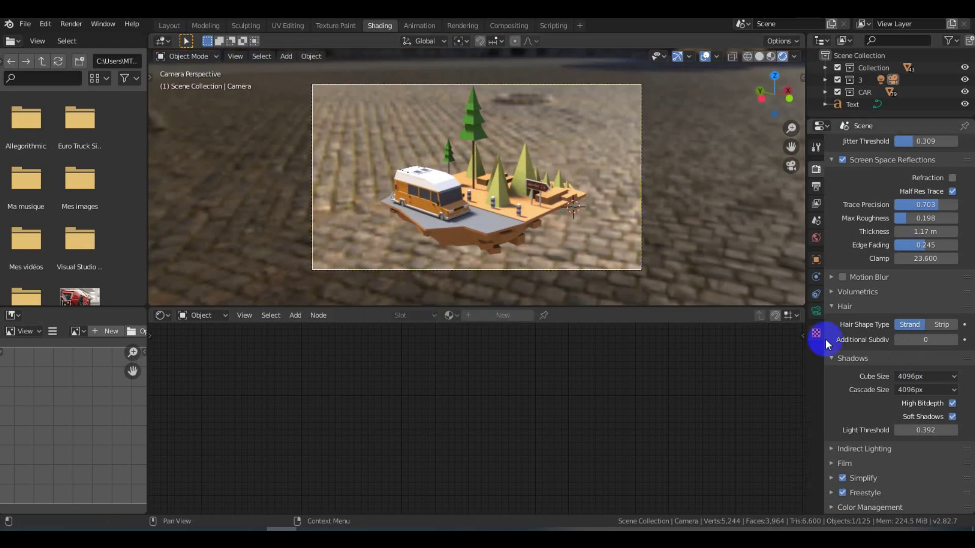
click(815, 310)
drag(920, 201, 921, 211)
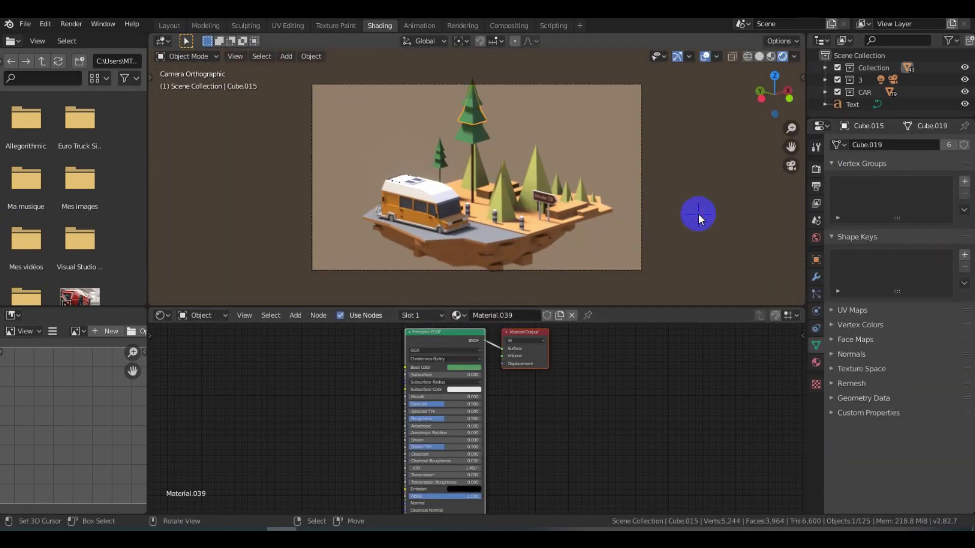
Set the bloom threshold to 6.555 in the render settings
click(816, 168)
scroll(870, 283, up, 5)
scroll(858, 279, down, 8)
scroll(852, 229, up, 2)
scroll(859, 200, up, 1)
scroll(859, 213, up, 1)
scroll(529, 221, up, 1)
mouse_move(925, 263)
mouse_down()
mouse_move(955, 263)
mouse_move(924, 291)
mouse_up()
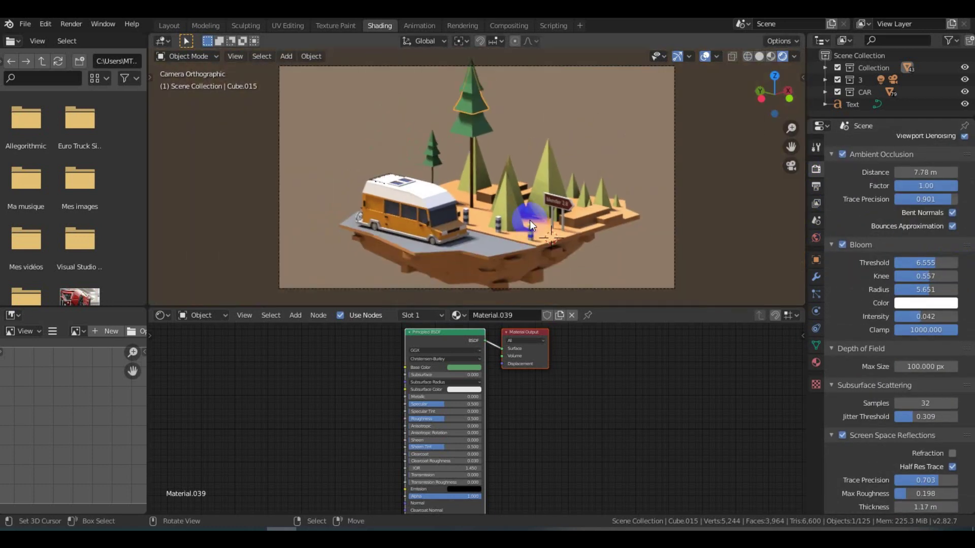
scroll(279, 90, down, 3)
Set the Sun light's strength to 4.12
click(272, 87)
click(815, 311)
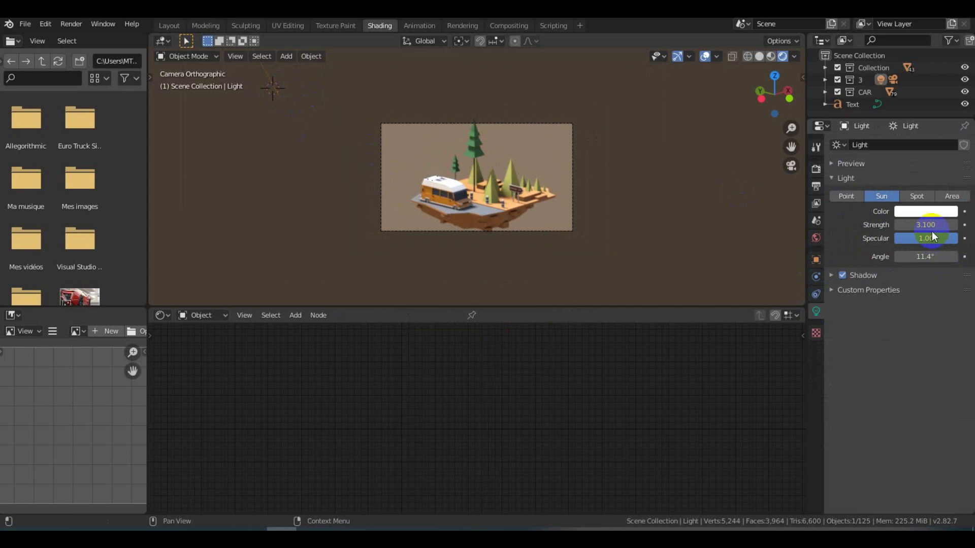
click(954, 224)
text(4.12)
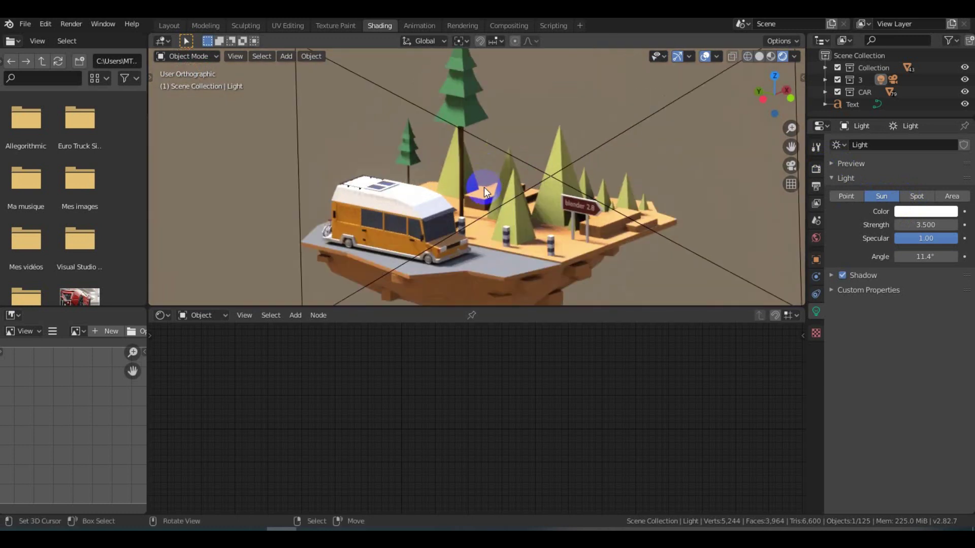
Select the camera and nudge it slightly with G
click(679, 225)
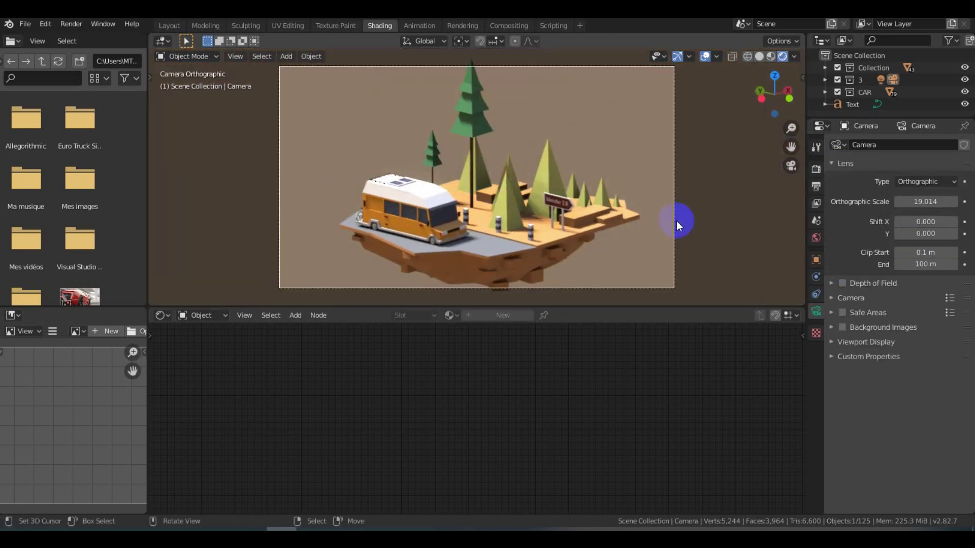
drag(678, 225, 668, 219)
click(816, 187)
key(g)
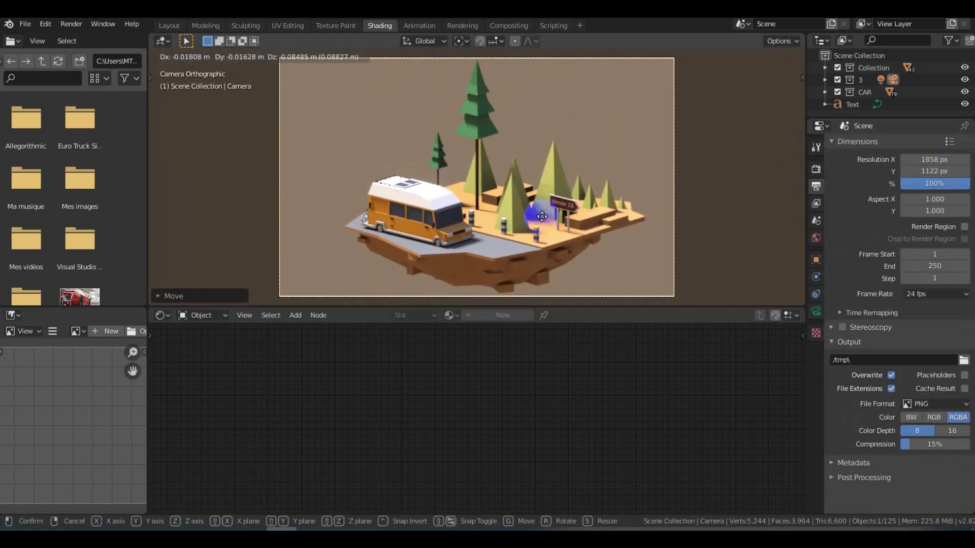
Retune the bloom threshold and raise ambient occlusion trace precision to 1.000
click(816, 169)
drag(892, 212, 914, 212)
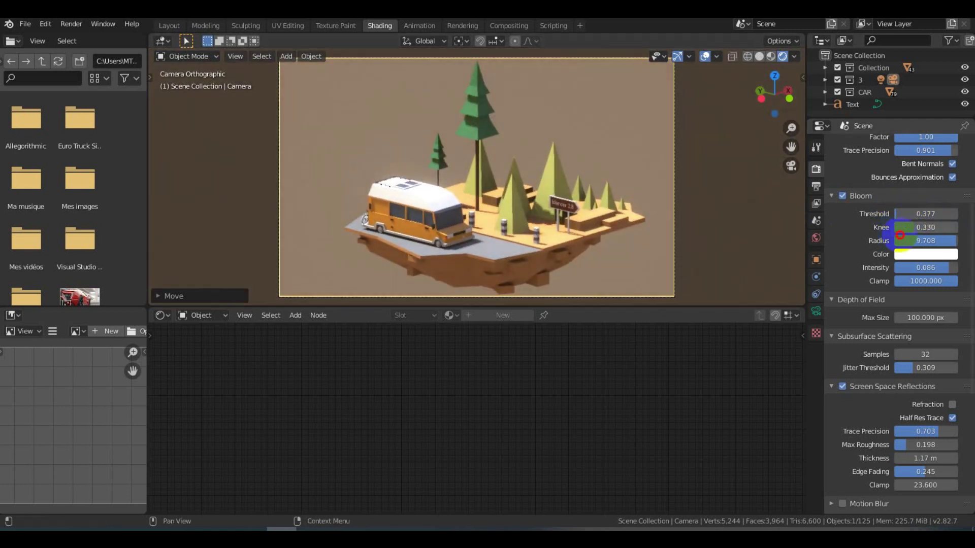
scroll(899, 235, down, 10)
scroll(870, 315, down, 10)
scroll(842, 496, down, 10)
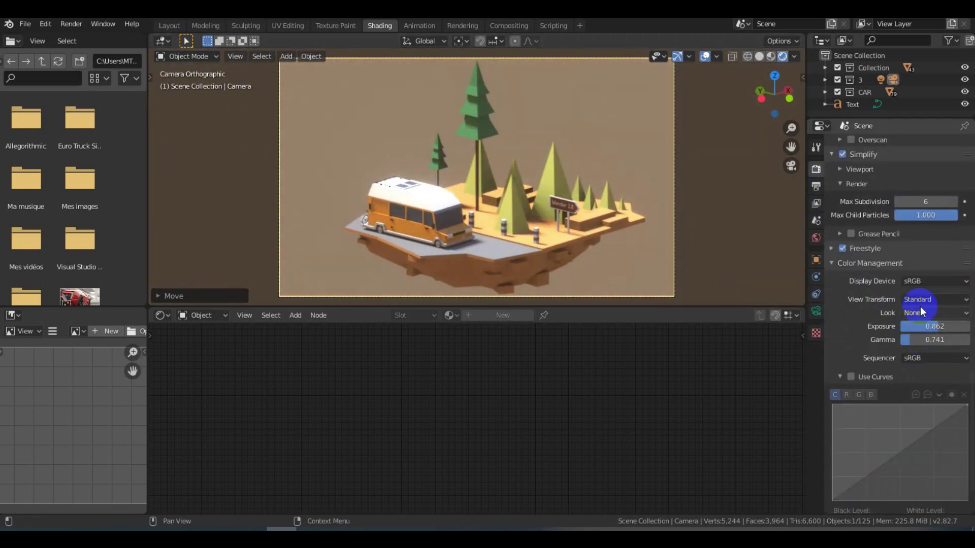
scroll(907, 306, up, 10)
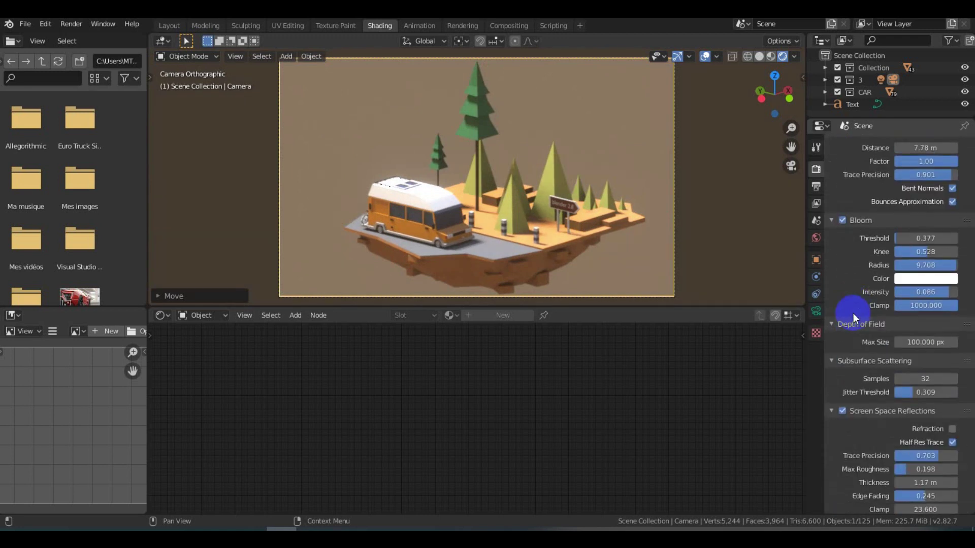
scroll(850, 330, down, 8)
click(844, 355)
scroll(863, 325, up, 12)
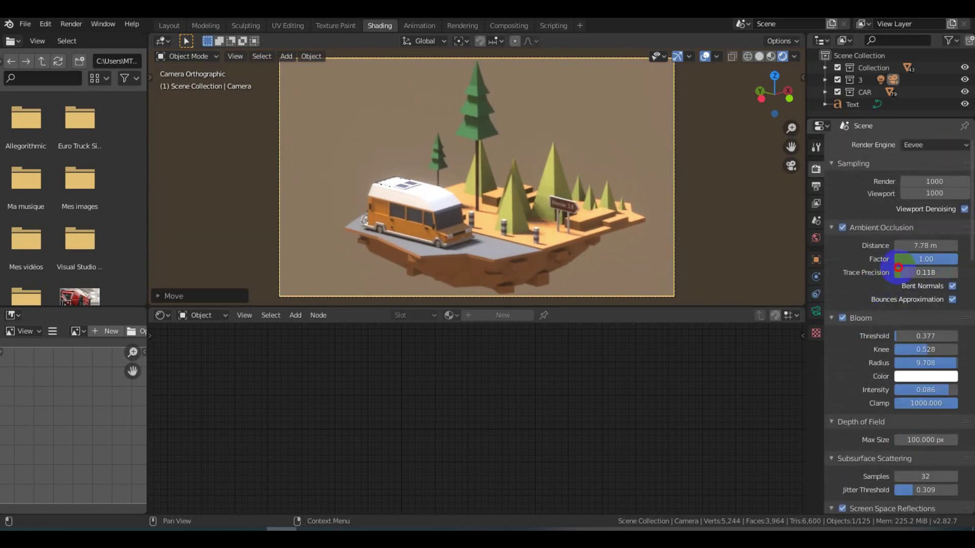
drag(898, 267, 954, 272)
click(853, 163)
drag(898, 286, 919, 293)
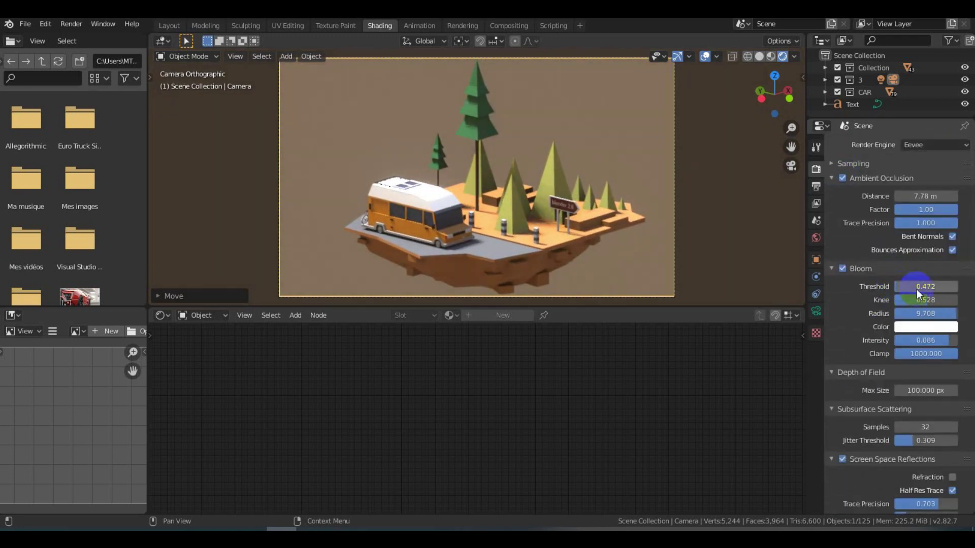
Enable refraction for screen space reflections and adjust its values
scroll(438, 196, down, 3)
scroll(501, 147, up, 6)
scroll(501, 146, down, 4)
scroll(832, 280, down, 2)
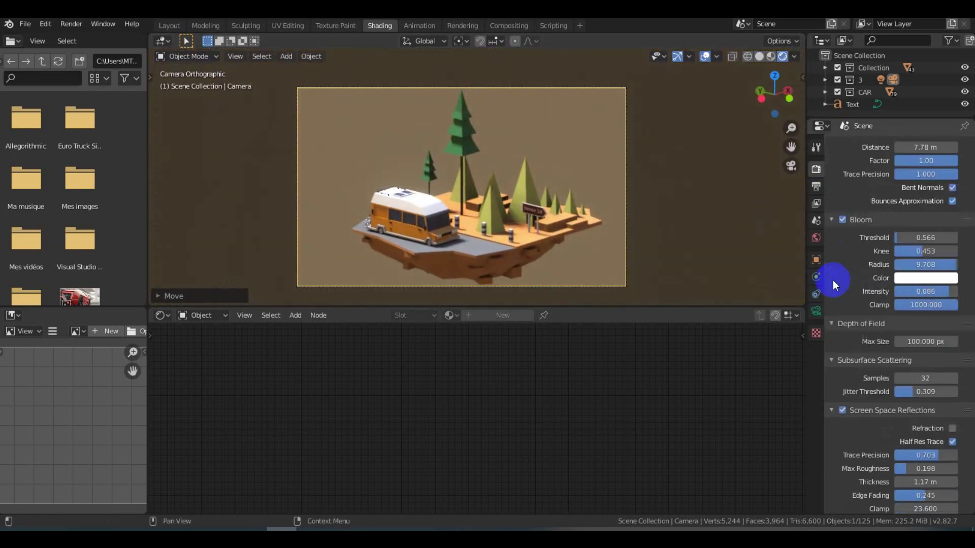
scroll(833, 281, down, 8)
scroll(857, 320, up, 4)
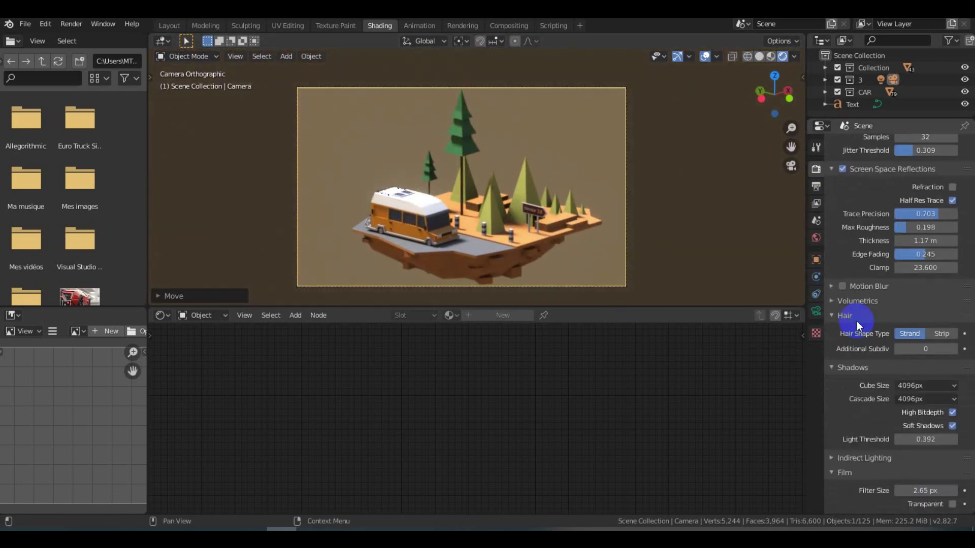
scroll(857, 321, up, 8)
click(951, 358)
drag(908, 398, 944, 398)
drag(925, 412, 899, 411)
Adjust colour management values and collapse the Simplify settings
scroll(428, 249, up, 3)
scroll(528, 197, up, 3)
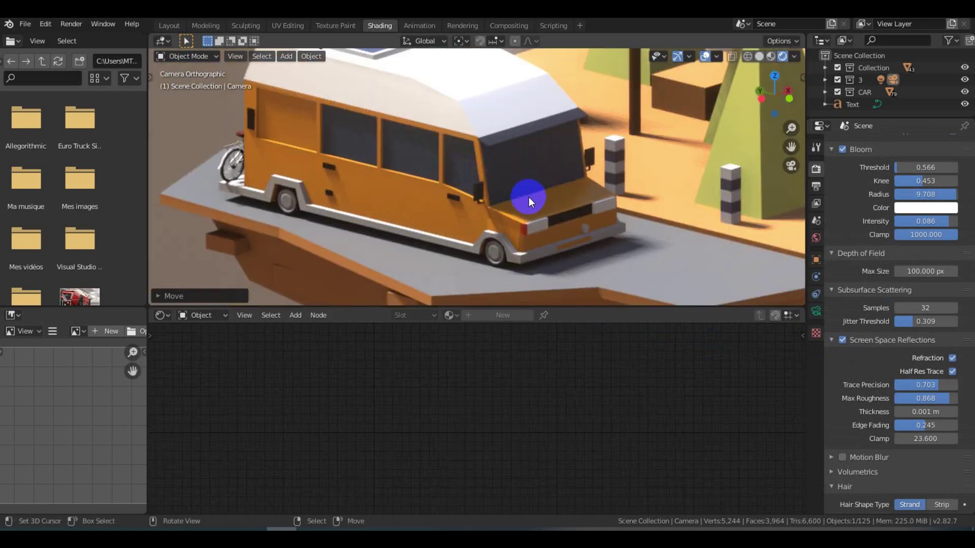
scroll(528, 197, down, 5)
scroll(875, 330, down, 10)
click(946, 349)
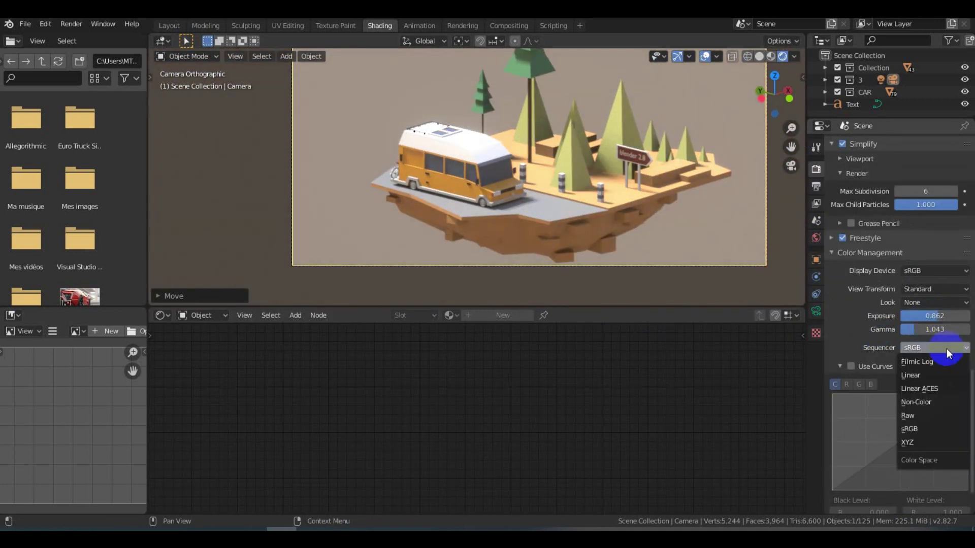
drag(934, 315, 908, 316)
scroll(544, 215, down, 3)
scroll(543, 215, up, 2)
scroll(835, 242, up, 5)
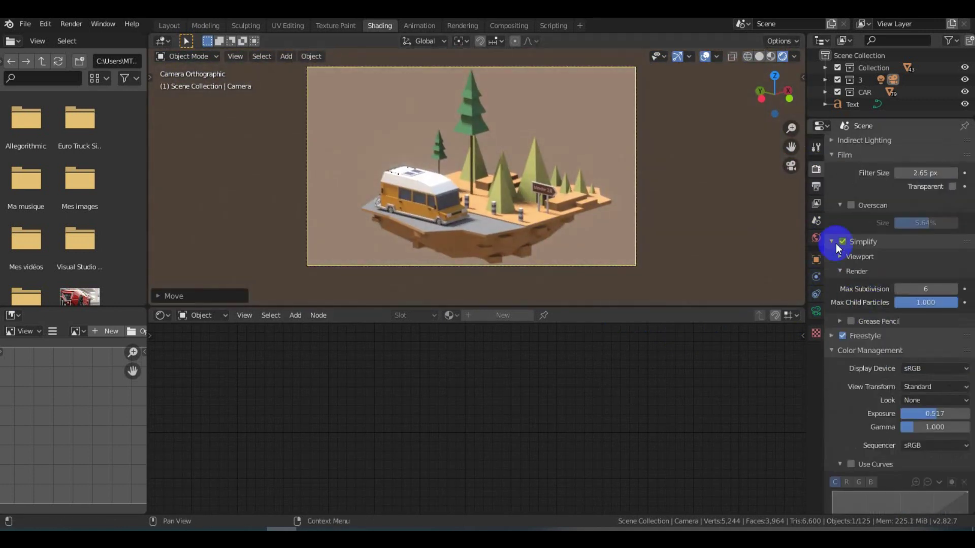
click(836, 243)
Apply the Medium High Contrast look and lower the exposure to 0.345
scroll(850, 378, up, 5)
click(937, 361)
click(876, 355)
scroll(584, 262, up, 3)
scroll(584, 263, down, 3)
mouse_move(935, 375)
mouse_down()
mouse_move(913, 365)
mouse_move(913, 380)
mouse_move(929, 380)
mouse_up()
click(912, 470)
click(934, 361)
click(901, 410)
scroll(900, 409, down, 1)
Set the world lighting strength to 0.800
scroll(614, 274, up, 3)
right_click(475, 256)
key(Tab)
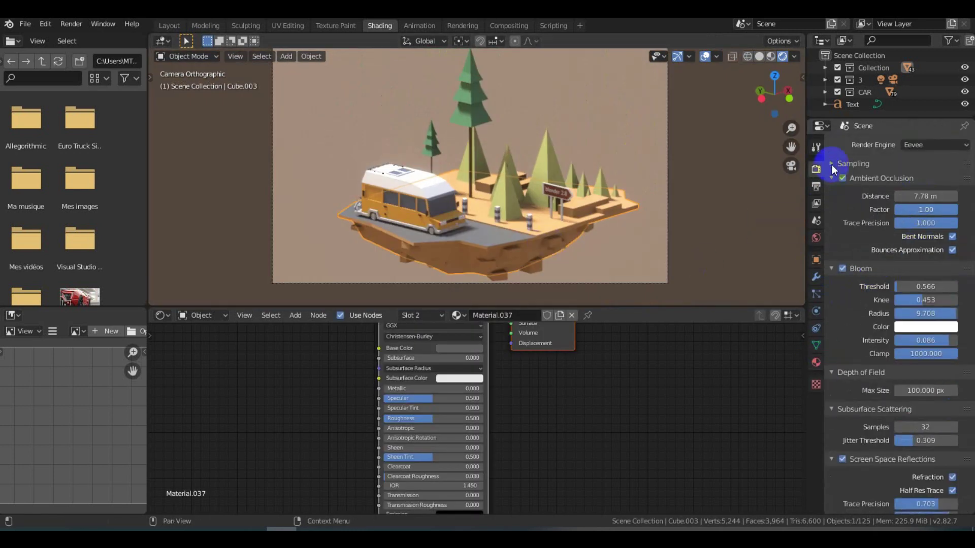
scroll(535, 240, up, 2)
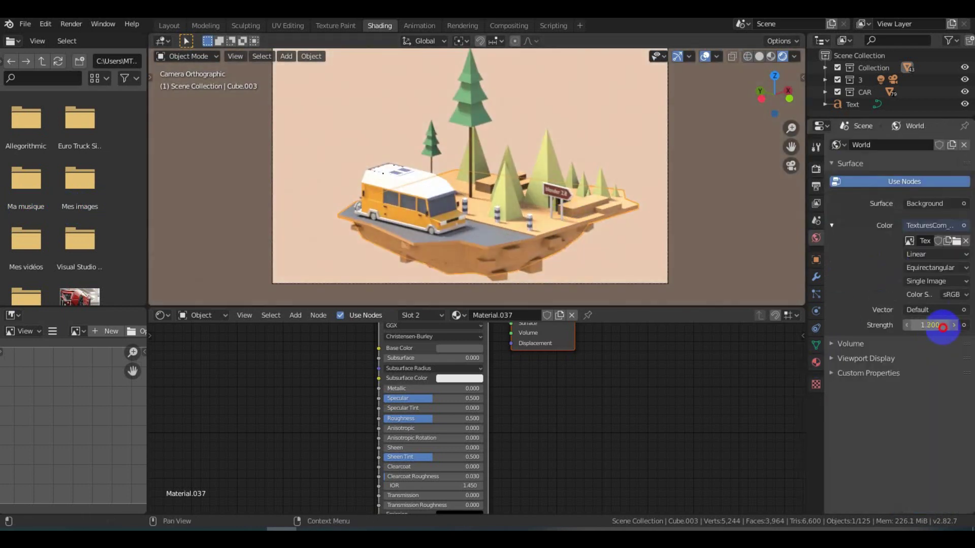
drag(937, 325, 947, 325)
click(850, 344)
click(857, 381)
click(868, 417)
drag(908, 326, 928, 328)
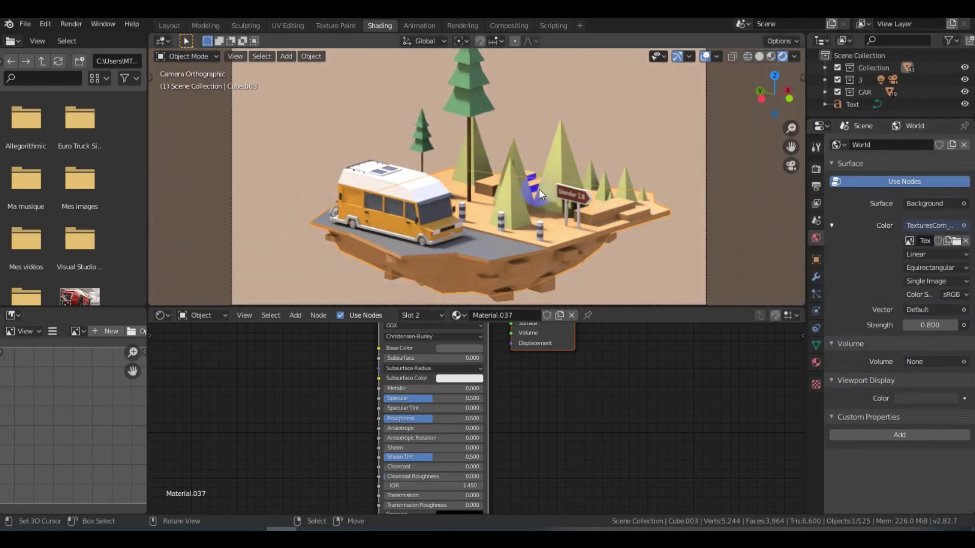
Retune bloom to threshold 1.038 and knee 0.868, then start the F12 render
click(816, 169)
scroll(893, 234, down, 5)
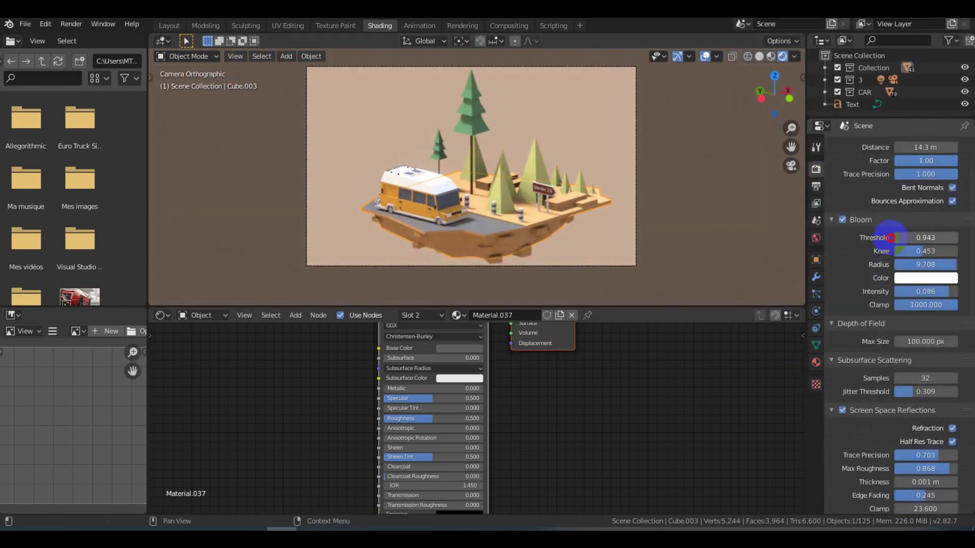
click(925, 278)
drag(925, 237, 862, 237)
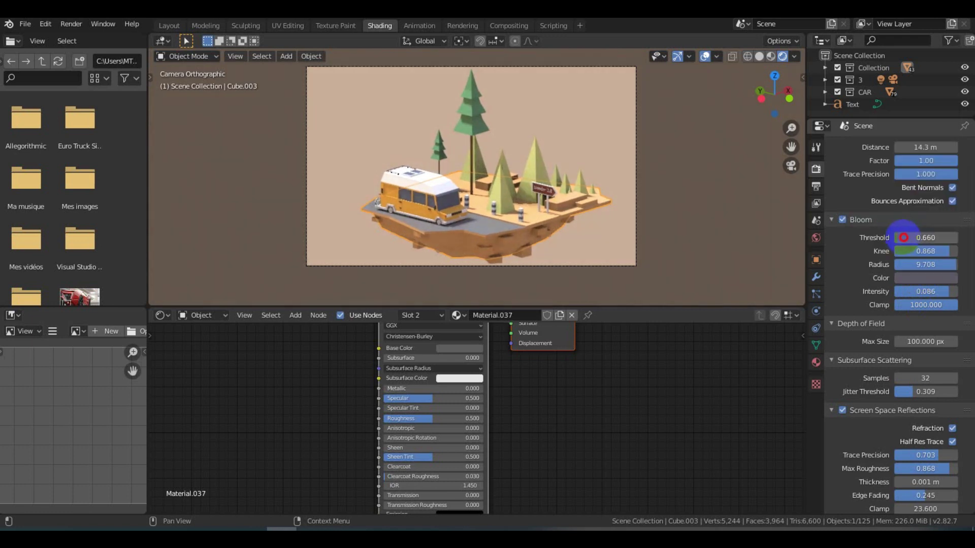
scroll(861, 274, down, 4)
scroll(931, 297, down, 12)
scroll(927, 267, down, 5)
drag(934, 280, 924, 309)
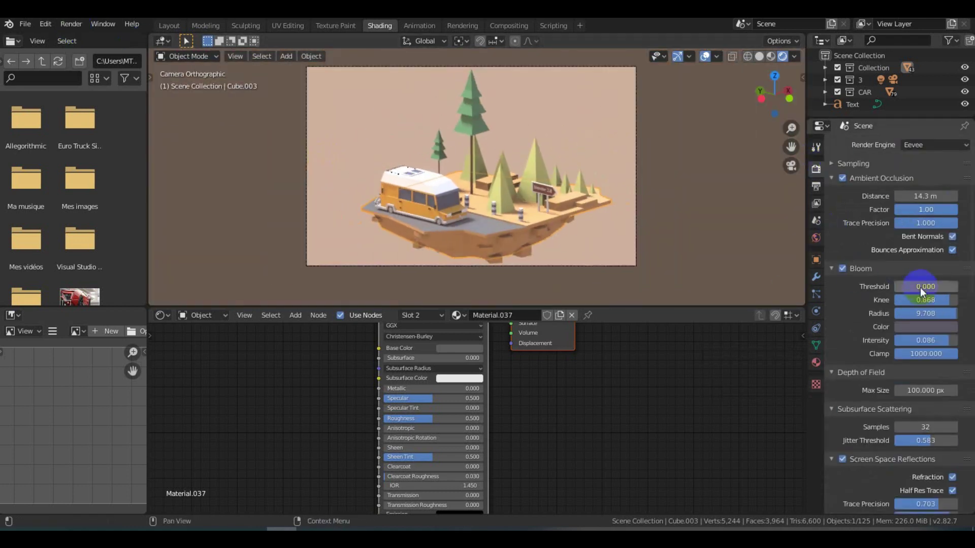
key(F12)
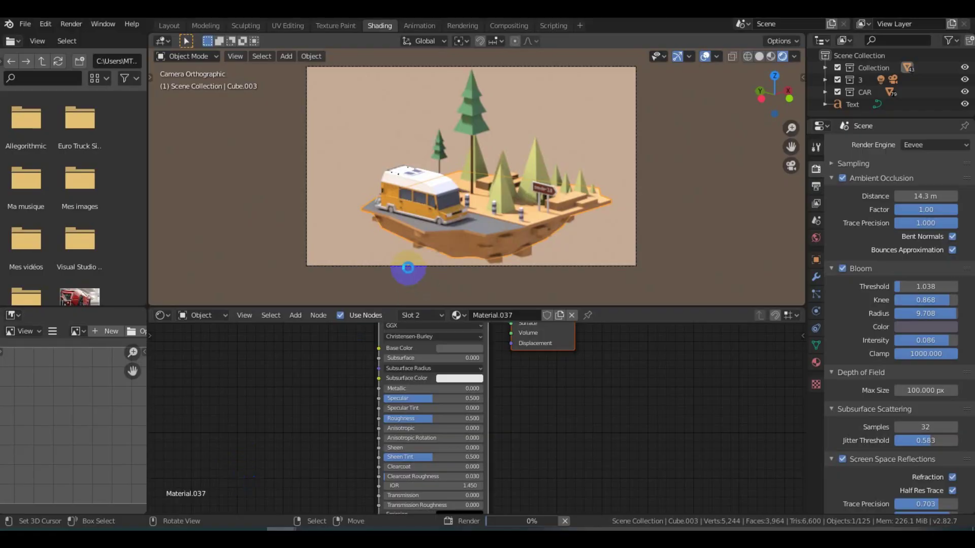
Close the finished render result and switch to the Compositing workspace
key(alt+Tab)
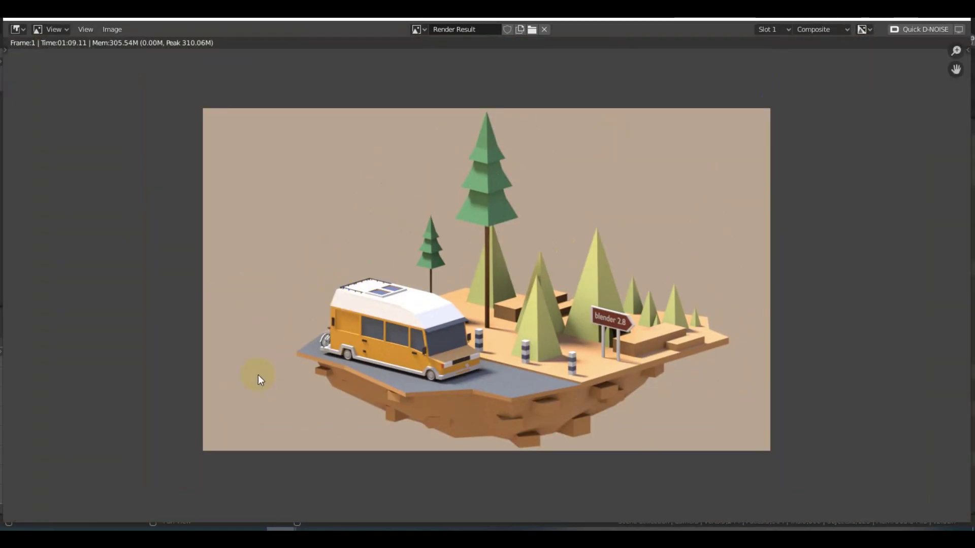
key(Escape)
key(ctrl+Page_Up)
Add a Viewer node and link Render Layers into it
key(shift+a)
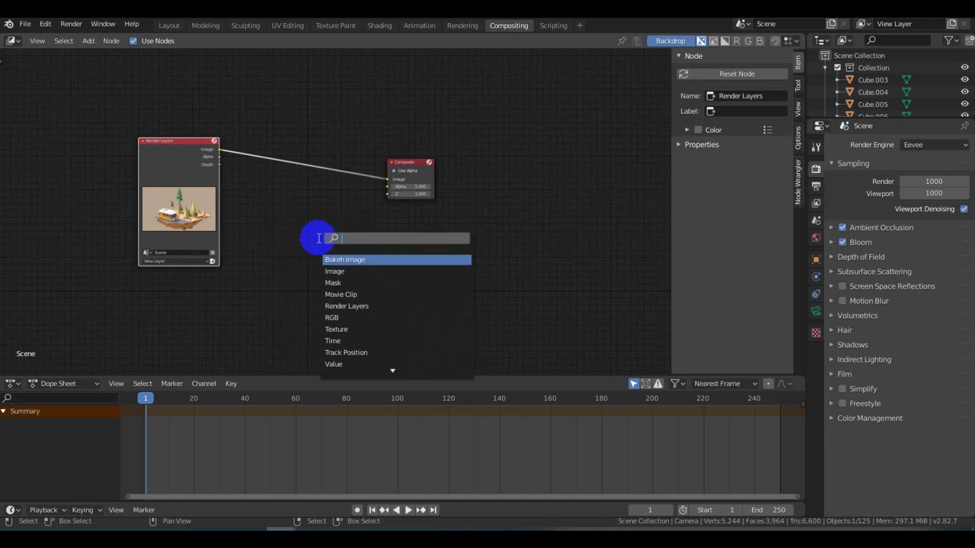
click(428, 254)
click(798, 108)
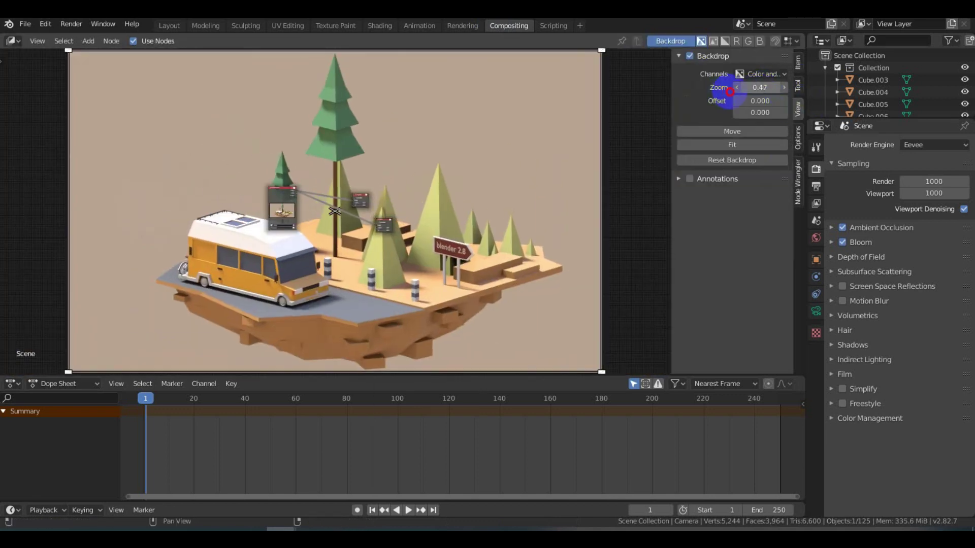
Insert a Hue Saturation Value node onto the node link
key(shift+a)
click(367, 400)
click(283, 276)
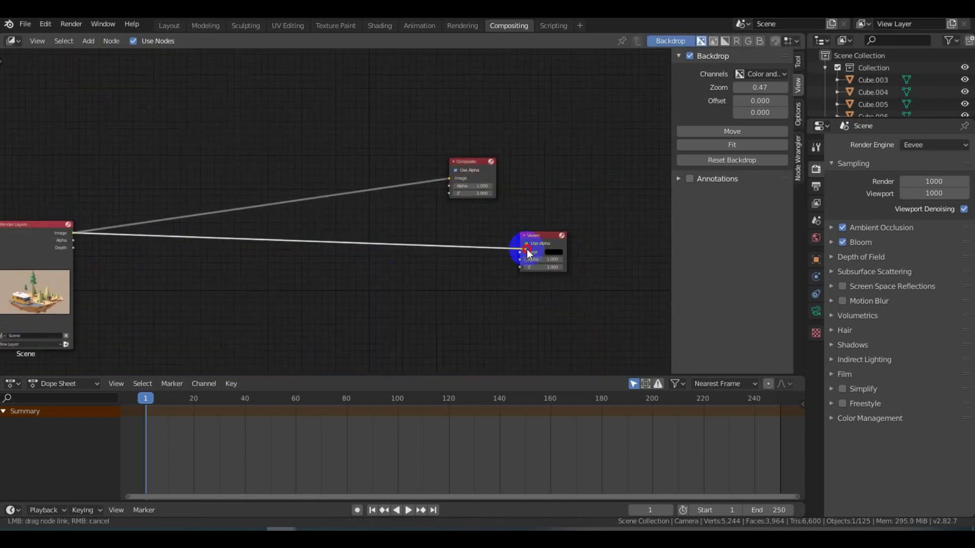